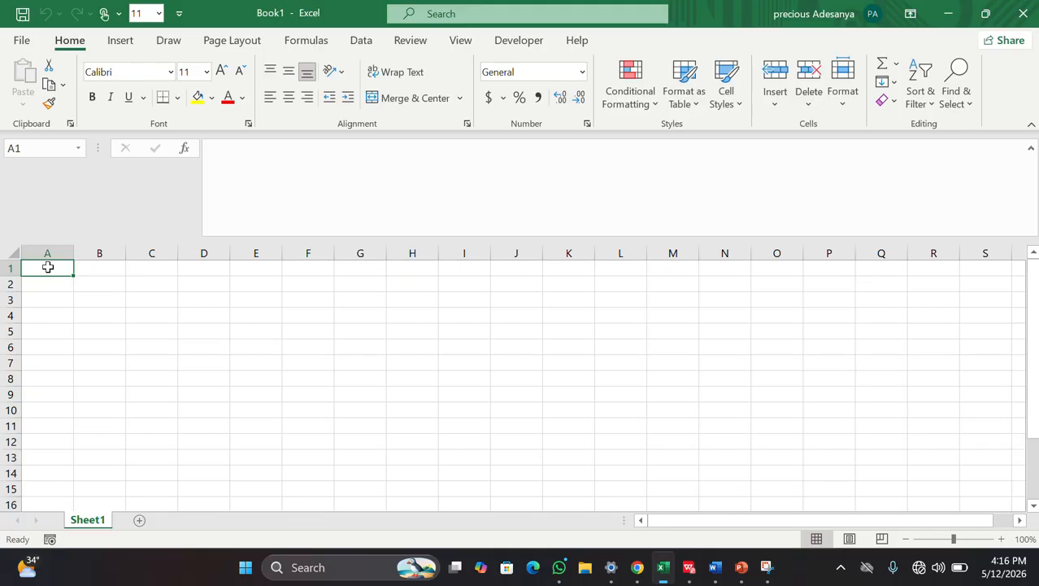
Step: Enter the column headers Name in A1 and Networth in B1
{"action": "double_click", "coordinate": [48, 268]}
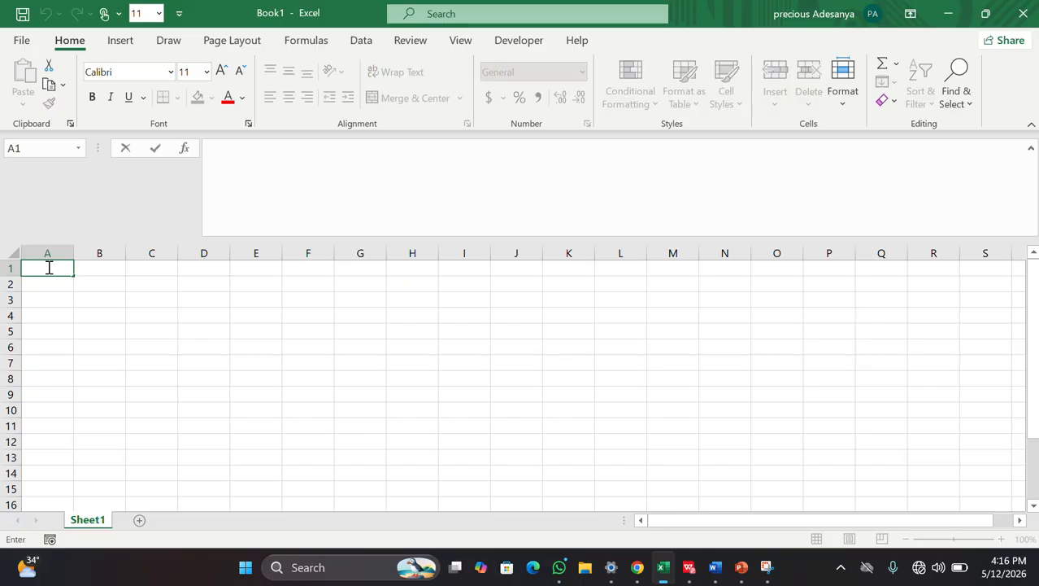
{"action": "type", "text": "Name"}
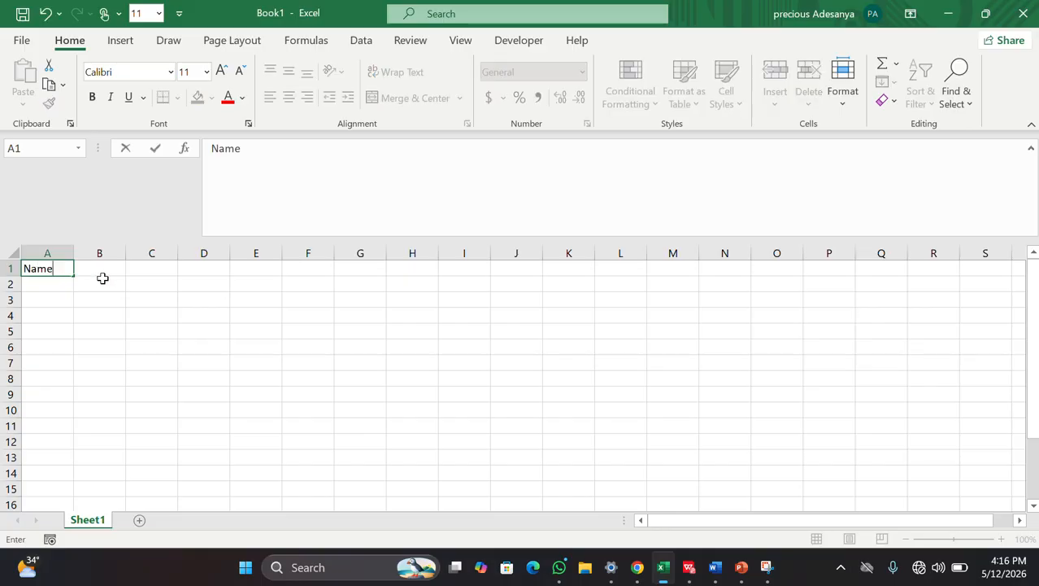
{"action": "double_click", "coordinate": [101, 272]}
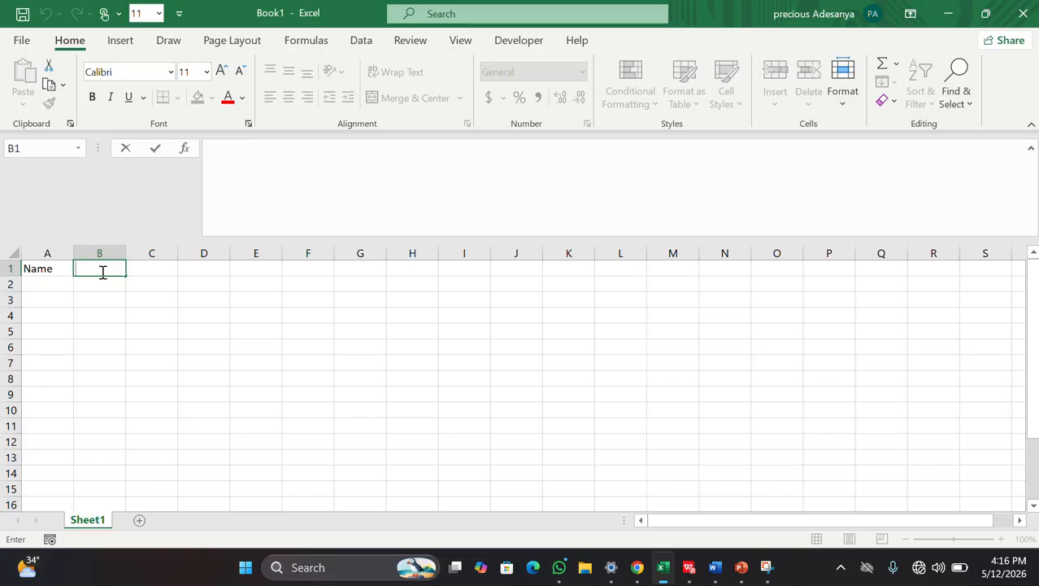
{"action": "type", "text": "Networ"}
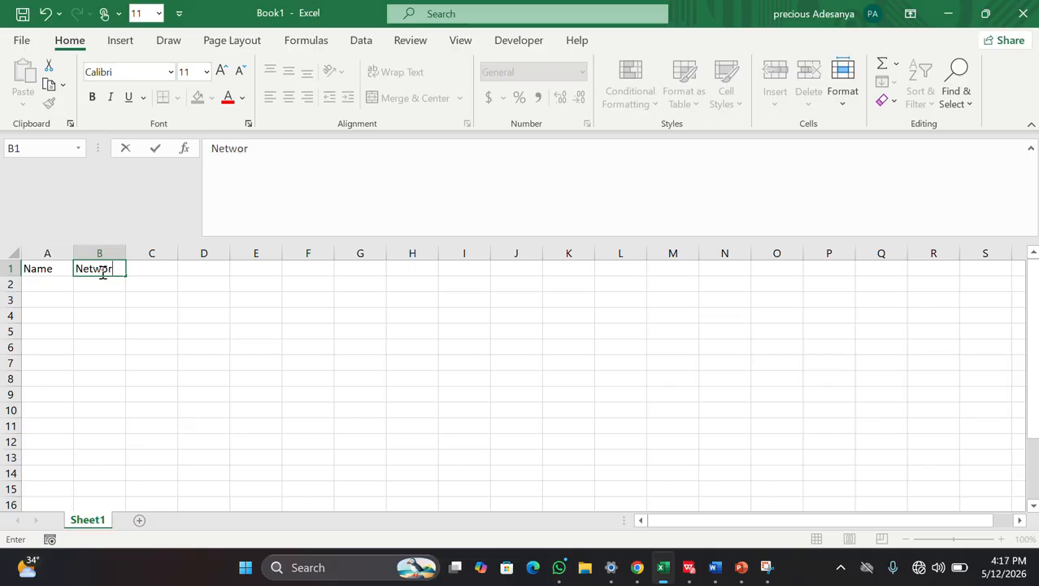
{"action": "type", "text": "th"}
{"action": "left_click", "coordinate": [140, 314]}
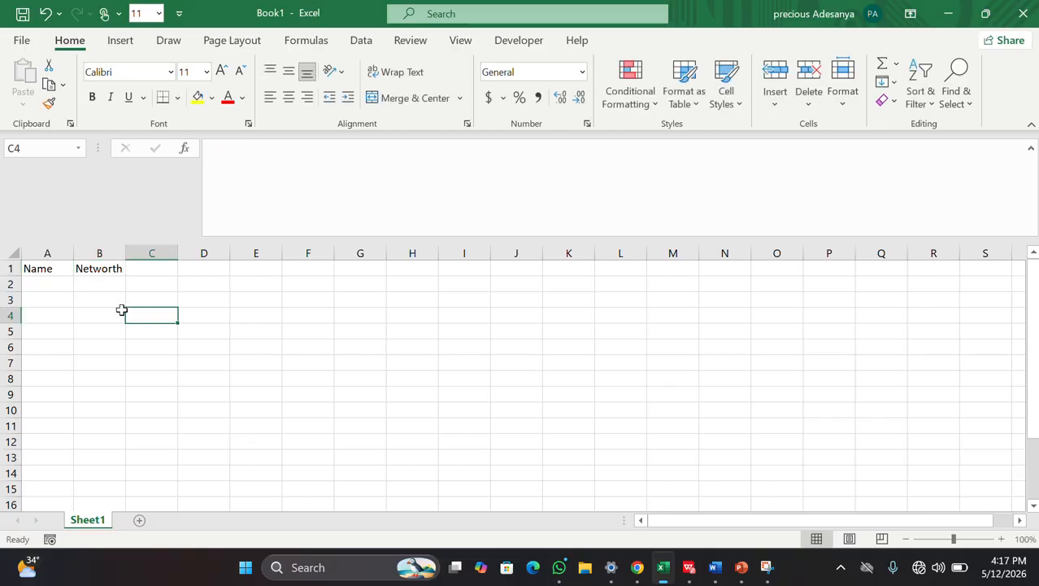
Step: Enter the first person's full name in A2, correcting a mistyped start
{"action": "left_click", "coordinate": [38, 284]}
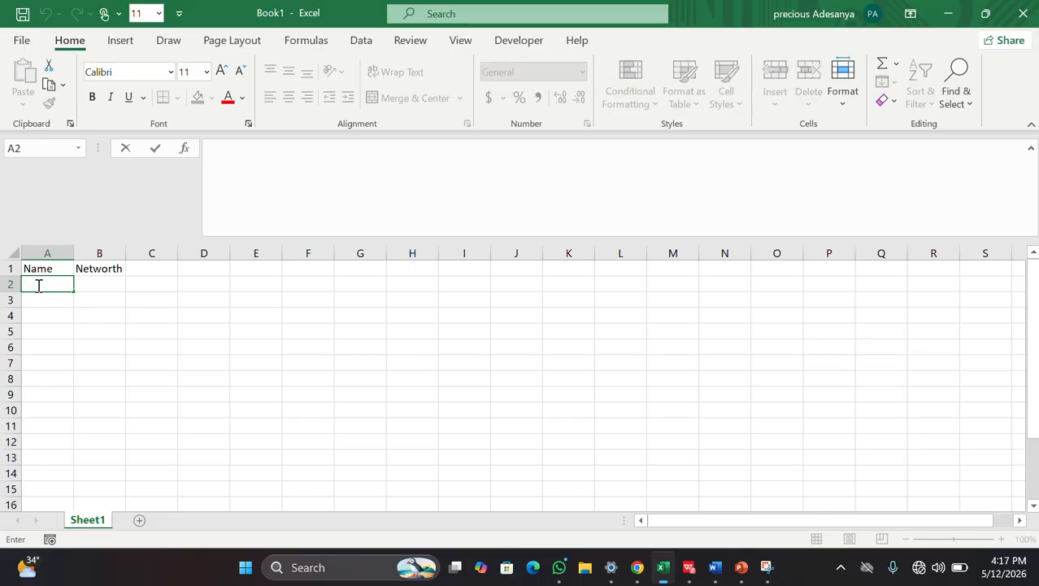
{"action": "type", "text": "Taiwo"}
{"action": "key", "text": "BackSpace"}
{"action": "key", "text": "BackSpace"}
{"action": "key", "text": "BackSpace"}
{"action": "key", "text": "BackSpace"}
{"action": "key", "text": "BackSpace"}
{"action": "type", "text": "Micheal"}
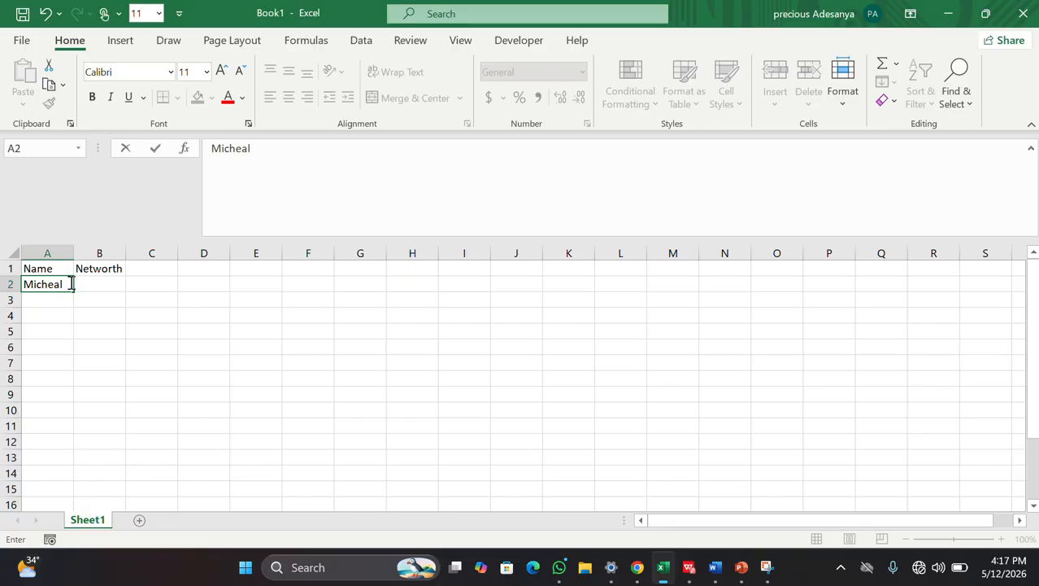
{"action": "type", "text": " williams"}
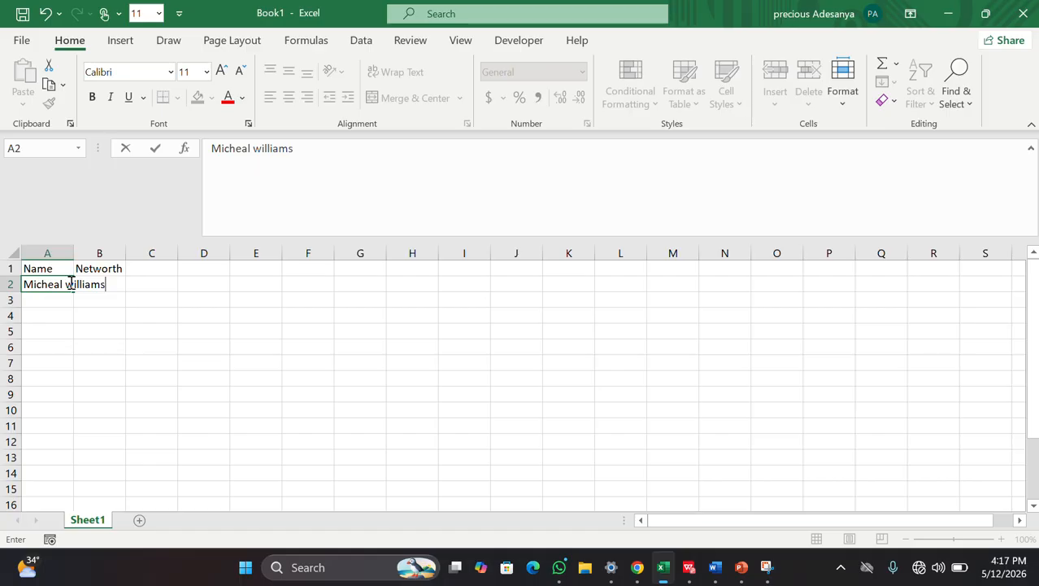
{"action": "left_click", "coordinate": [83, 316]}
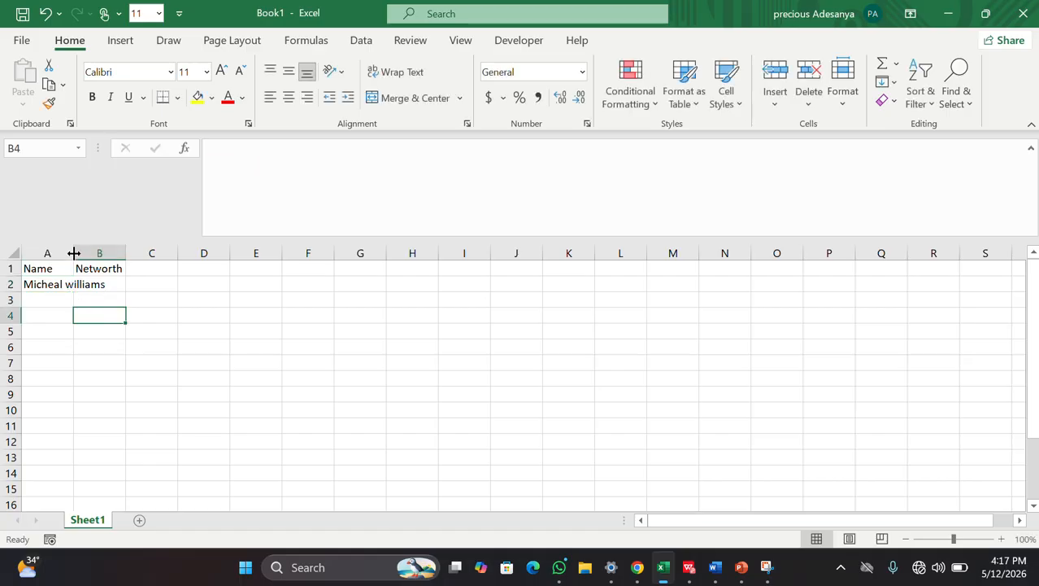
{"action": "left_click", "coordinate": [33, 299]}
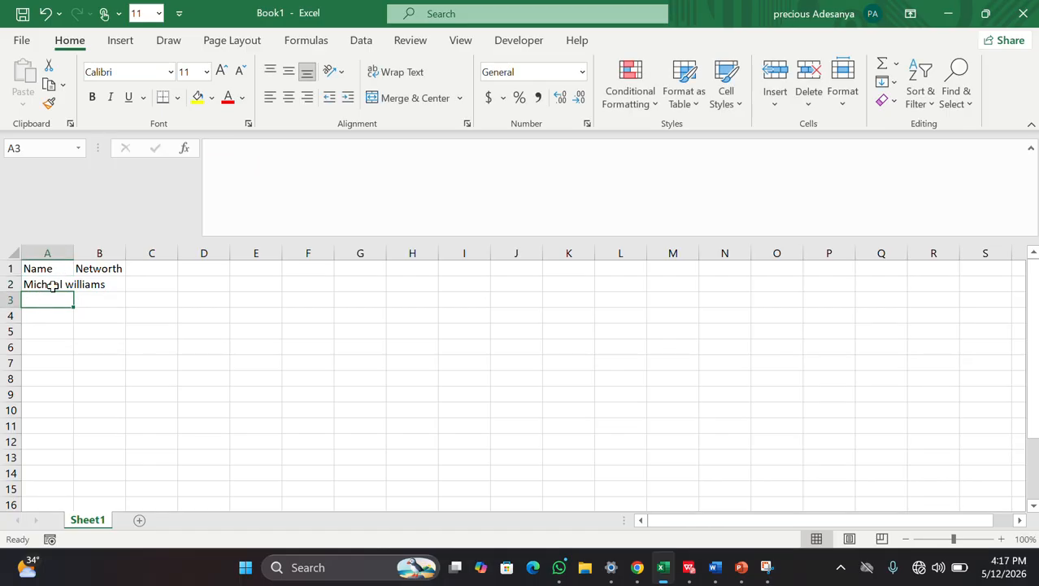
Step: AutoFit column A to the full name in A2, replacing a manual width change
{"action": "left_click", "coordinate": [129, 317]}
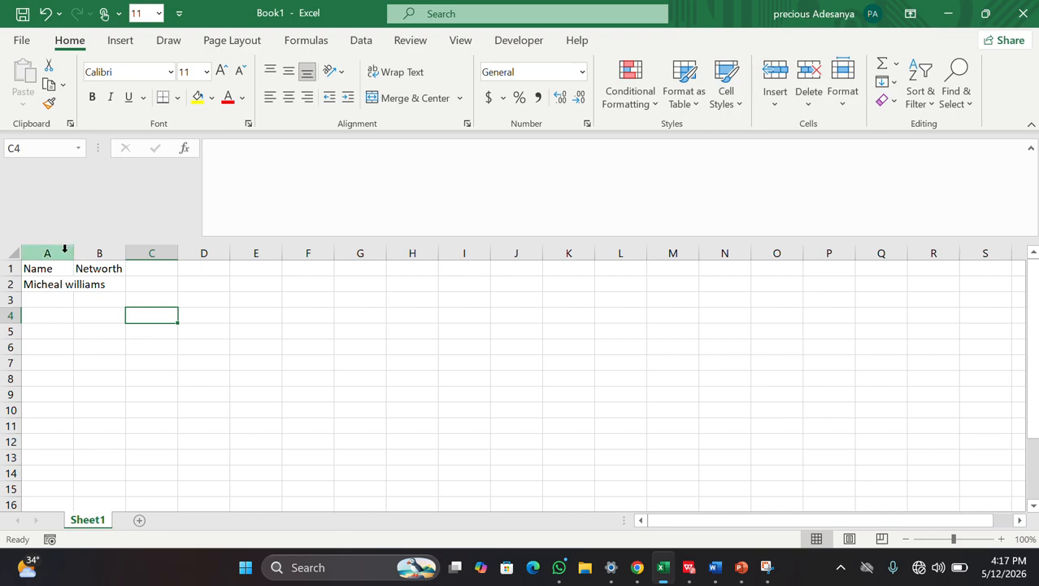
{"action": "left_click_drag", "start_coordinate": [74, 253], "coordinate": [137, 252]}
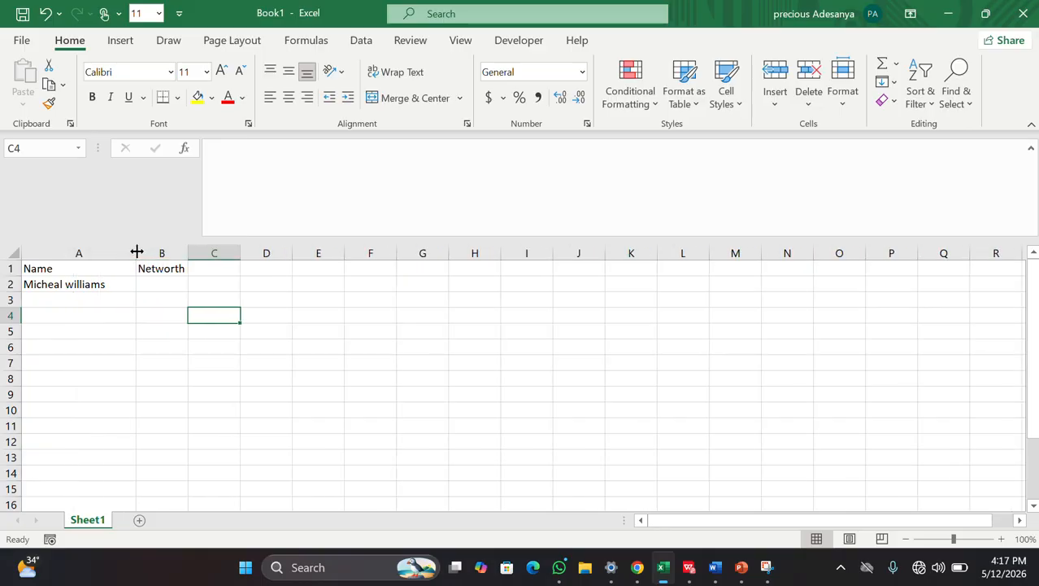
{"action": "key", "text": "ctrl+z"}
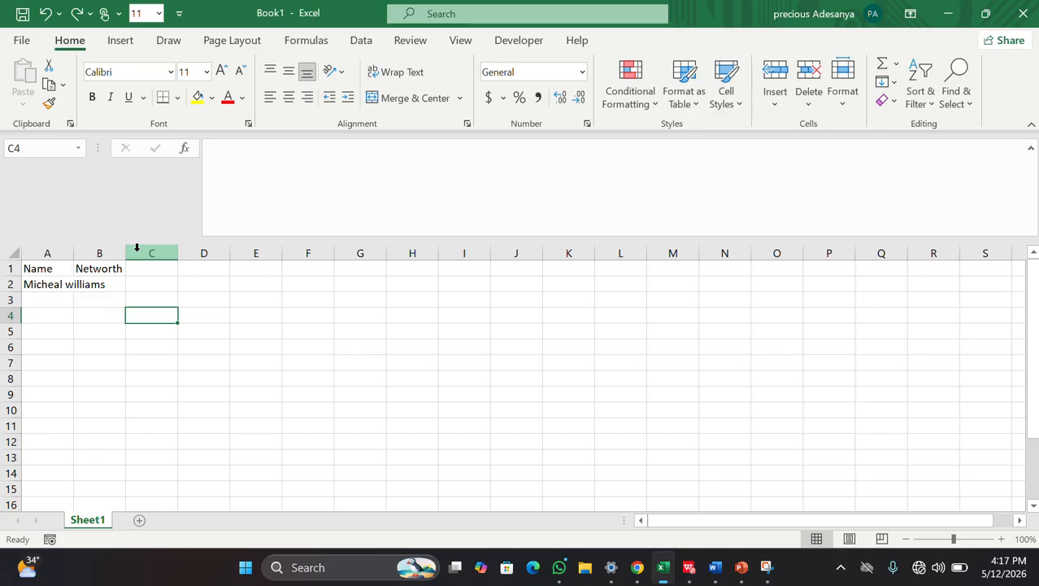
{"action": "double_click", "coordinate": [78, 253]}
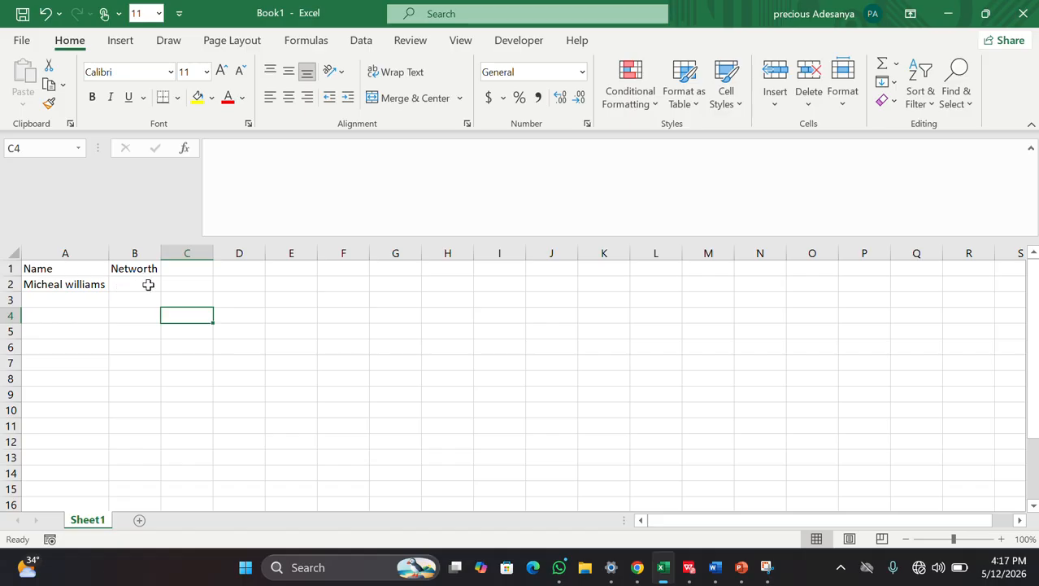
{"action": "double_click", "coordinate": [74, 299]}
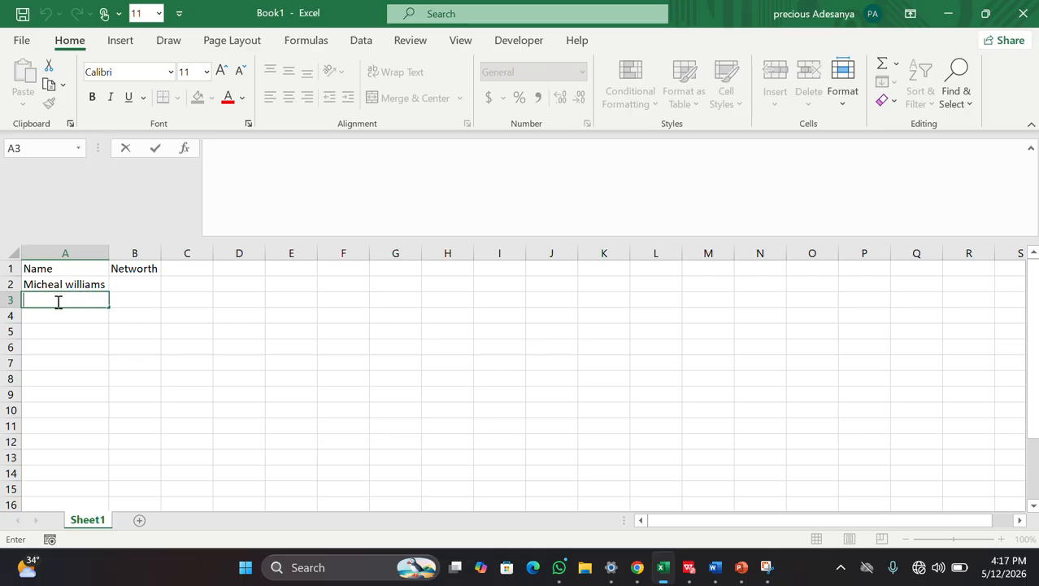
Step: Enter the next two people's first names in A3 and A4
{"action": "type", "text": "Victoria"}
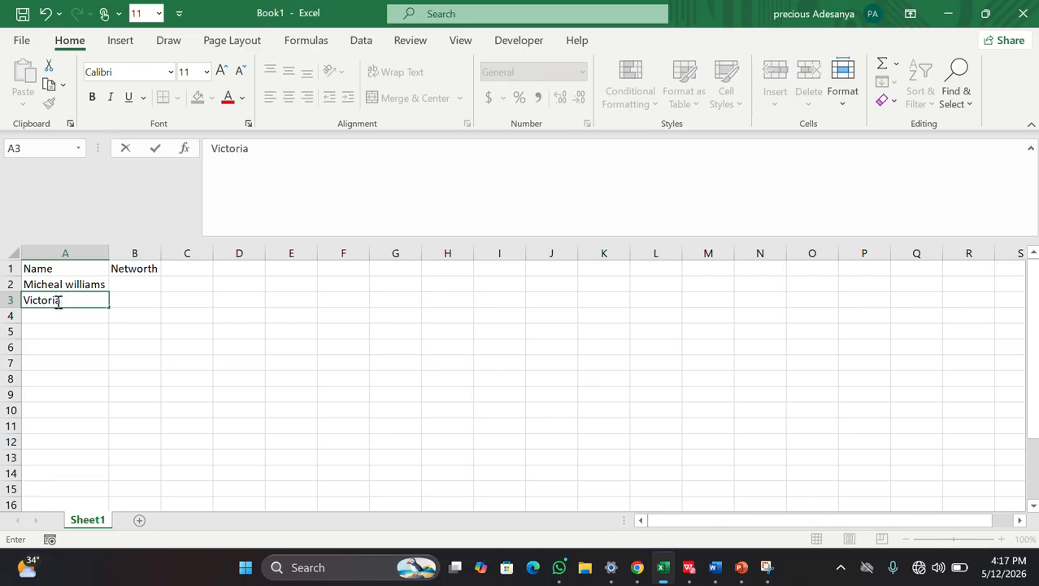
{"action": "left_click", "coordinate": [39, 317]}
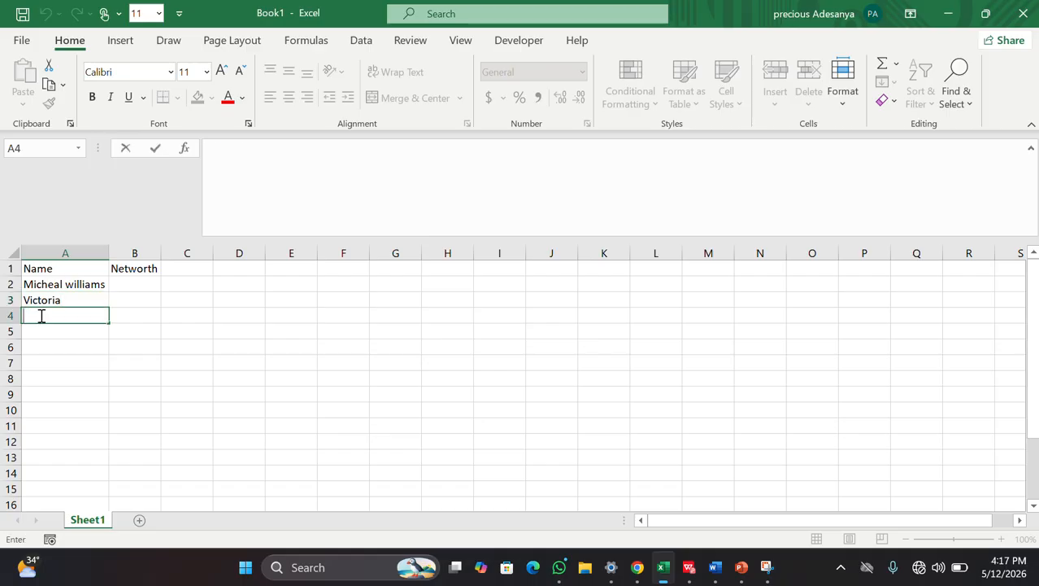
{"action": "type", "text": "Deborah"}
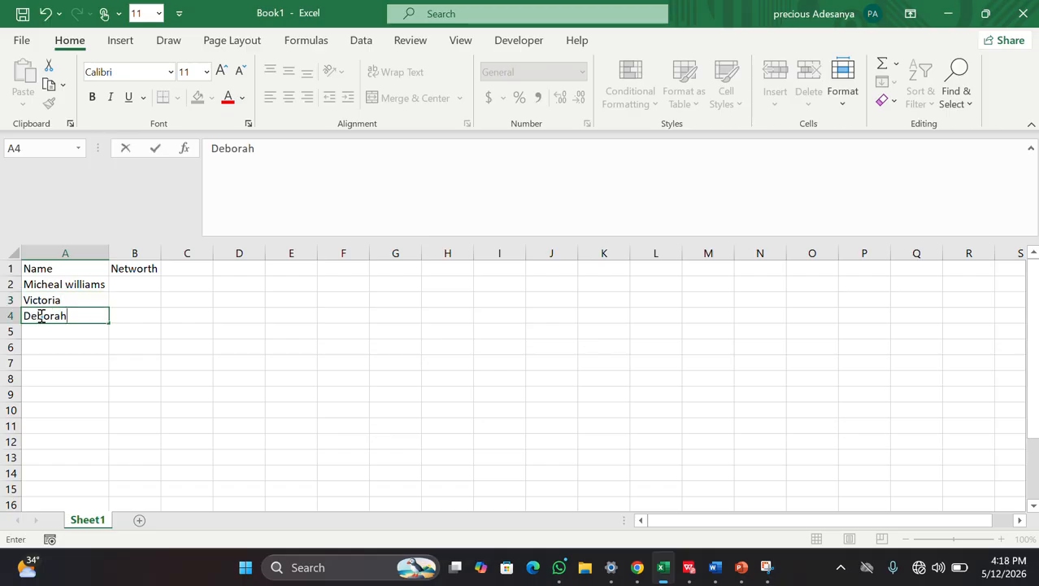
{"action": "left_click", "coordinate": [63, 331]}
Step: Enter two more first names in A5 and A6, then widen column B slightly
{"action": "double_click", "coordinate": [64, 331]}
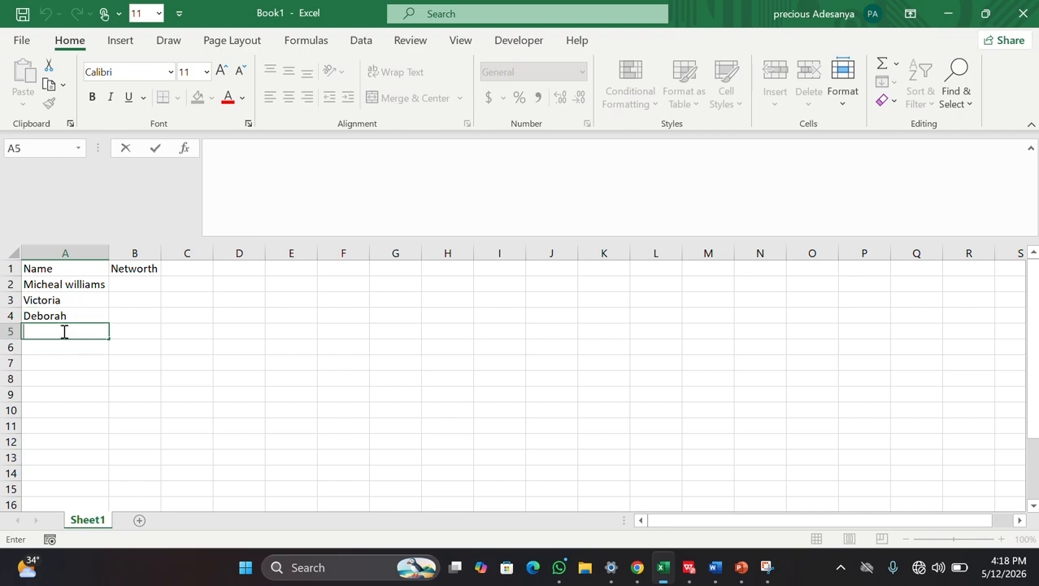
{"action": "type", "text": "Favour"}
{"action": "left_click", "coordinate": [65, 346]}
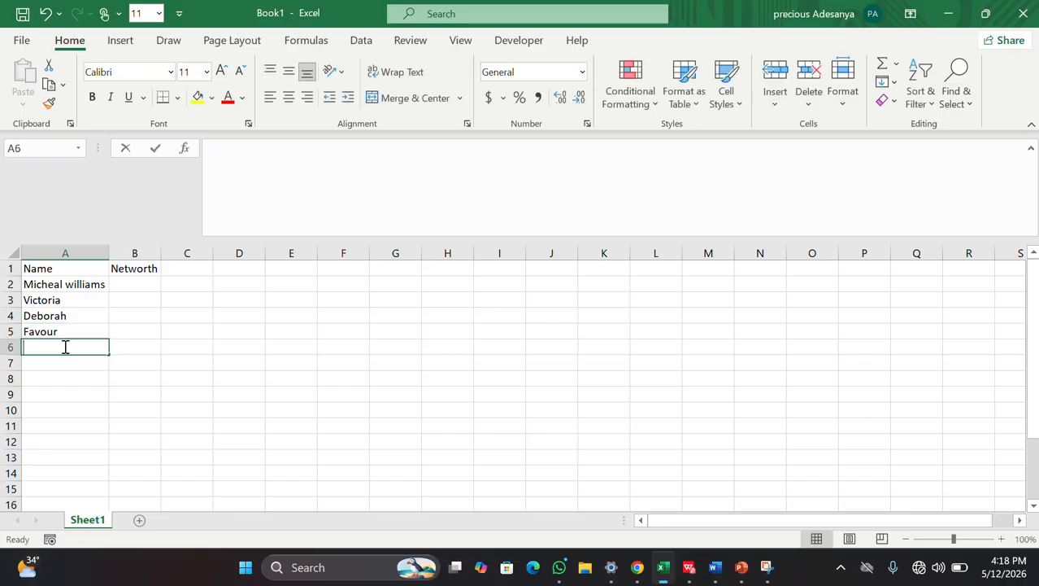
{"action": "double_click", "coordinate": [65, 345]}
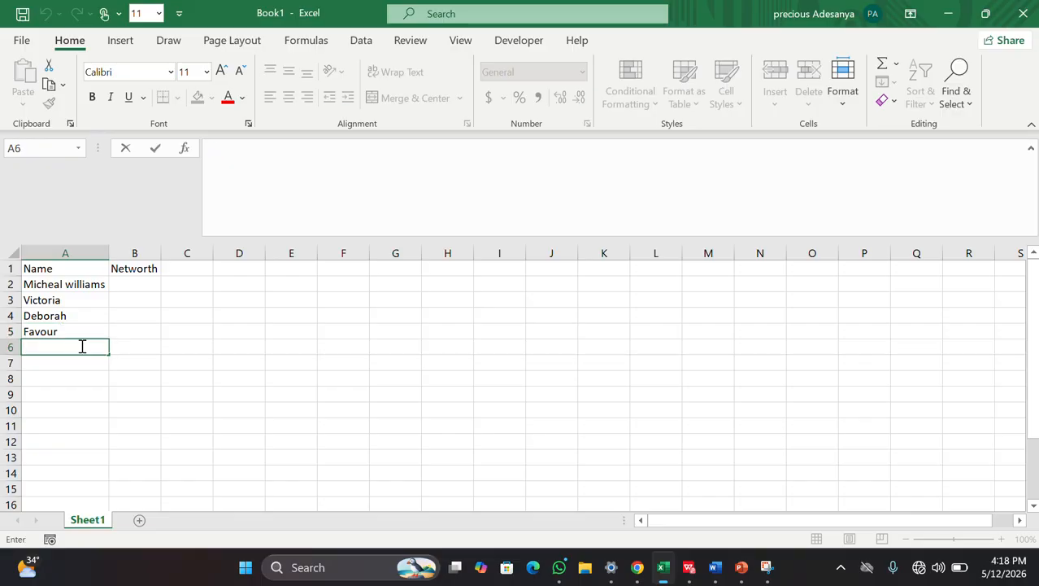
{"action": "type", "text": "Richard"}
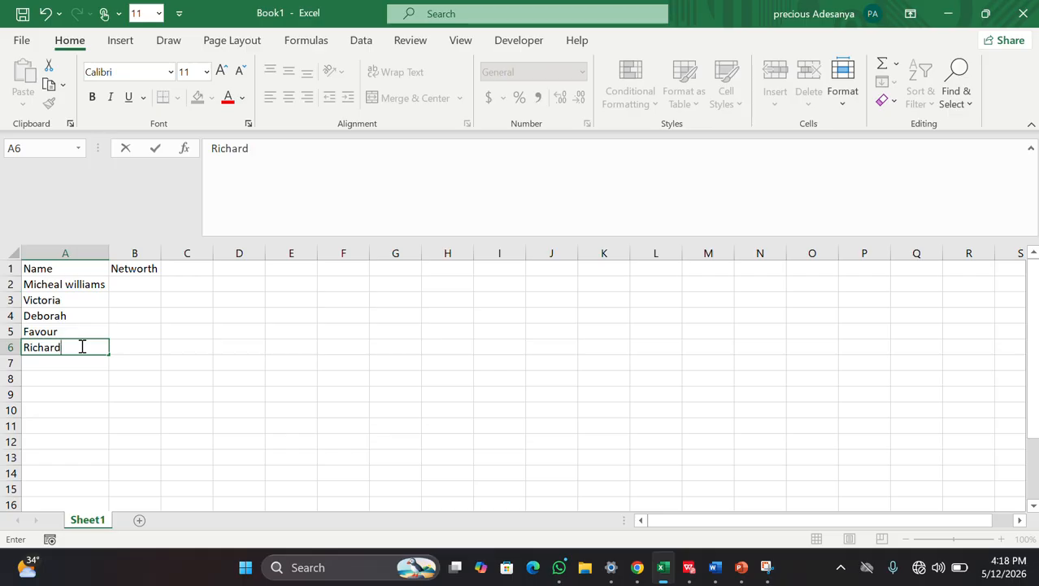
{"action": "key", "text": "BackSpace"}
{"action": "key", "text": "BackSpace"}
{"action": "type", "text": "d"}
{"action": "key", "text": "BackSpace"}
{"action": "key", "text": "BackSpace"}
{"action": "type", "text": "ard"}
{"action": "left_click", "coordinate": [139, 378]}
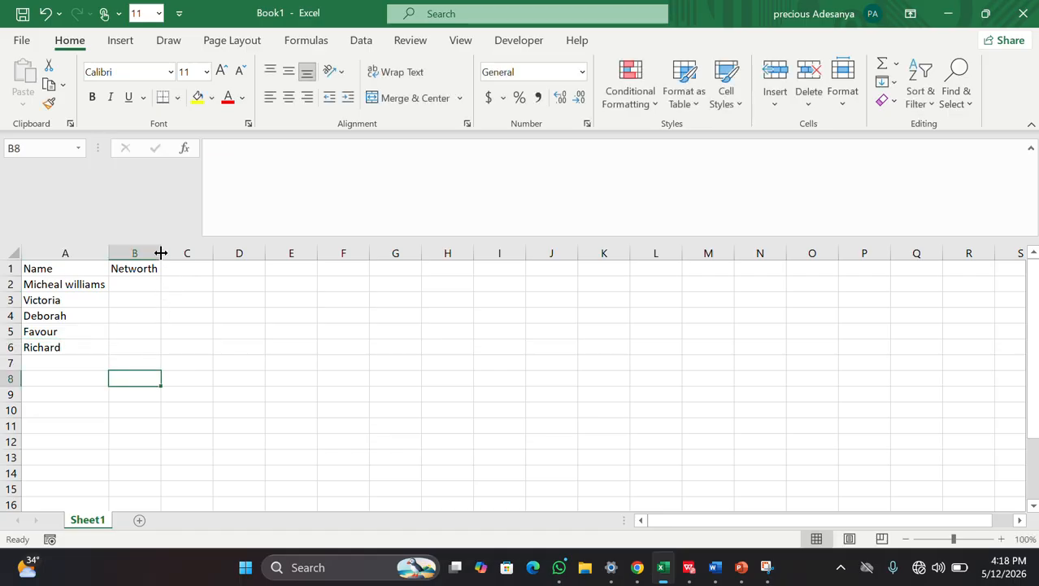
{"action": "left_click_drag", "start_coordinate": [161, 253], "coordinate": [192, 253]}
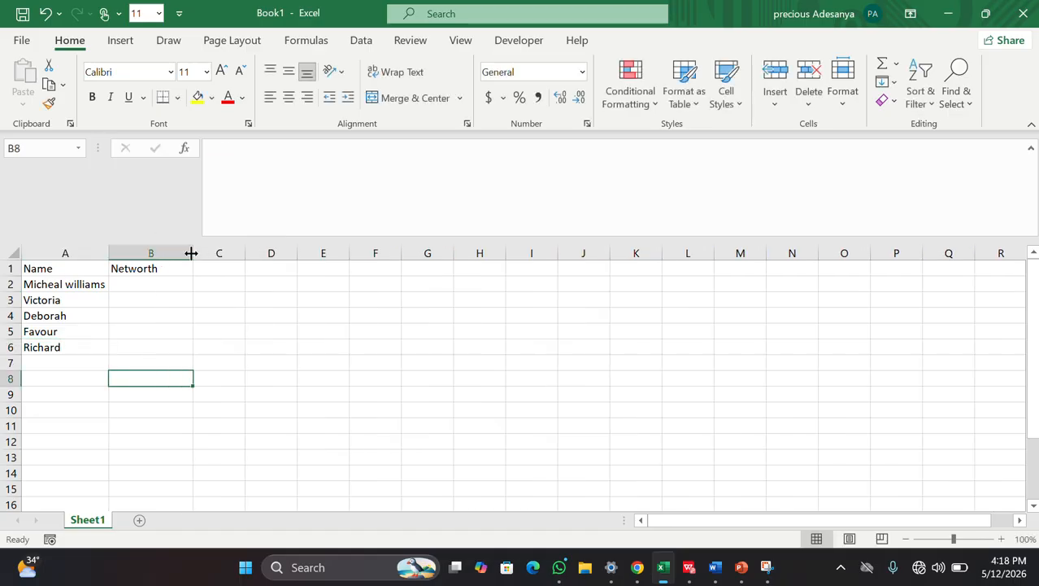
Step: Enter Networth values 100, 200 and 300 in B2:B4, fixing typos
{"action": "left_click", "coordinate": [139, 286]}
{"action": "double_click", "coordinate": [140, 286]}
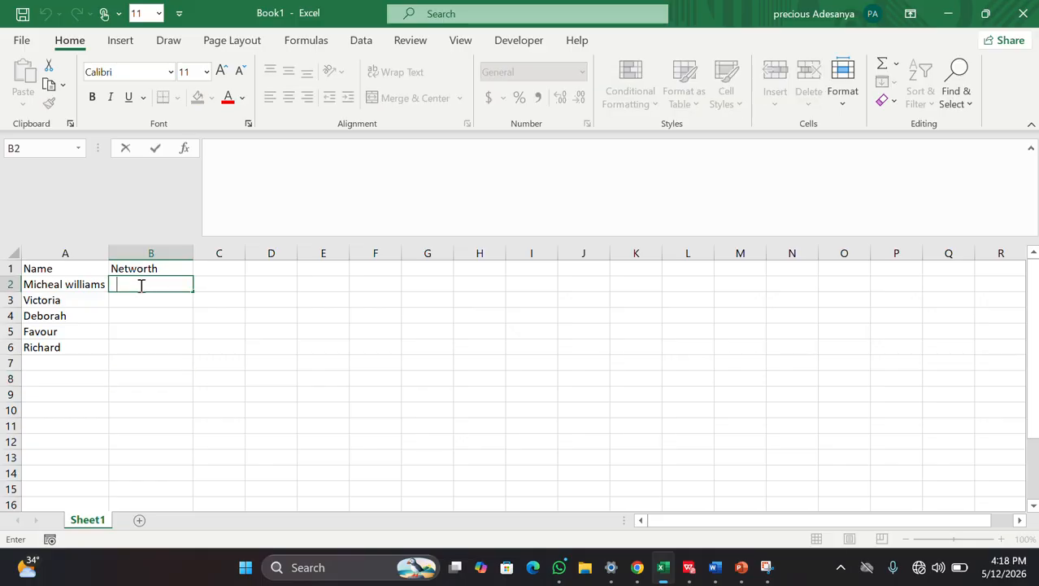
{"action": "type", "text": "100"}
{"action": "left_click", "coordinate": [141, 297]}
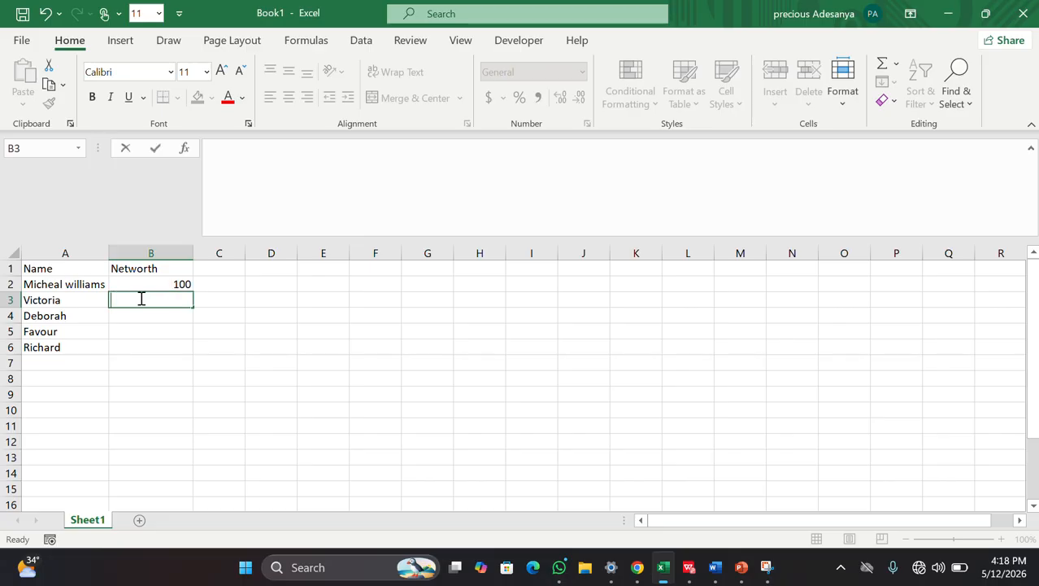
{"action": "type", "text": "2000"}
{"action": "key", "text": "BackSpace"}
{"action": "left_click", "coordinate": [155, 315]}
{"action": "type", "text": "2"}
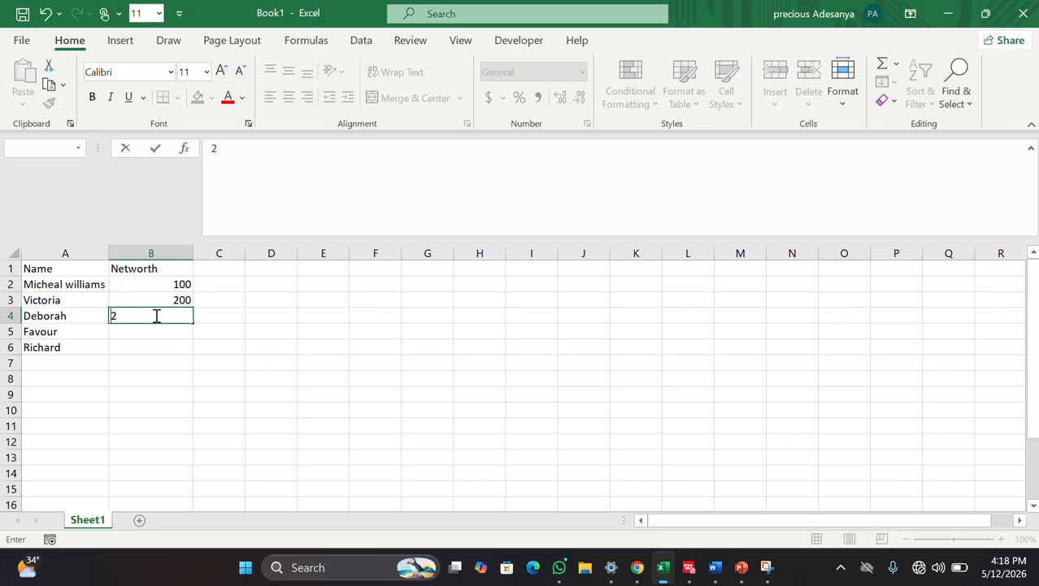
{"action": "key", "text": "BackSpace"}
{"action": "type", "text": "3-0"}
{"action": "key", "text": "BackSpace"}
{"action": "key", "text": "BackSpace"}
{"action": "type", "text": "00"}
Step: Enter Networth values 400 in B5 and 500 in B6
{"action": "left_click", "coordinate": [156, 330]}
{"action": "type", "text": "400"}
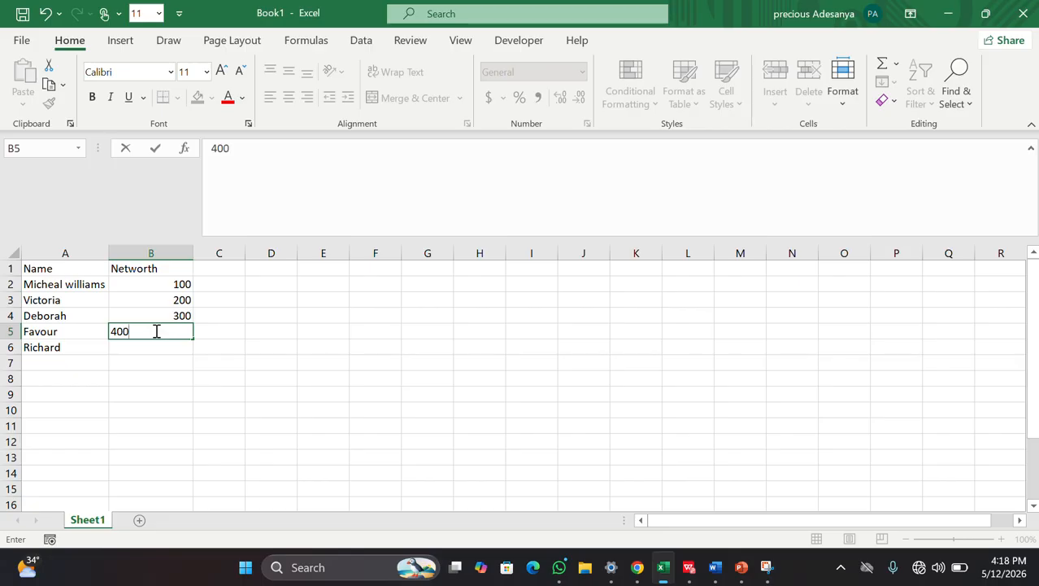
{"action": "left_click", "coordinate": [146, 350]}
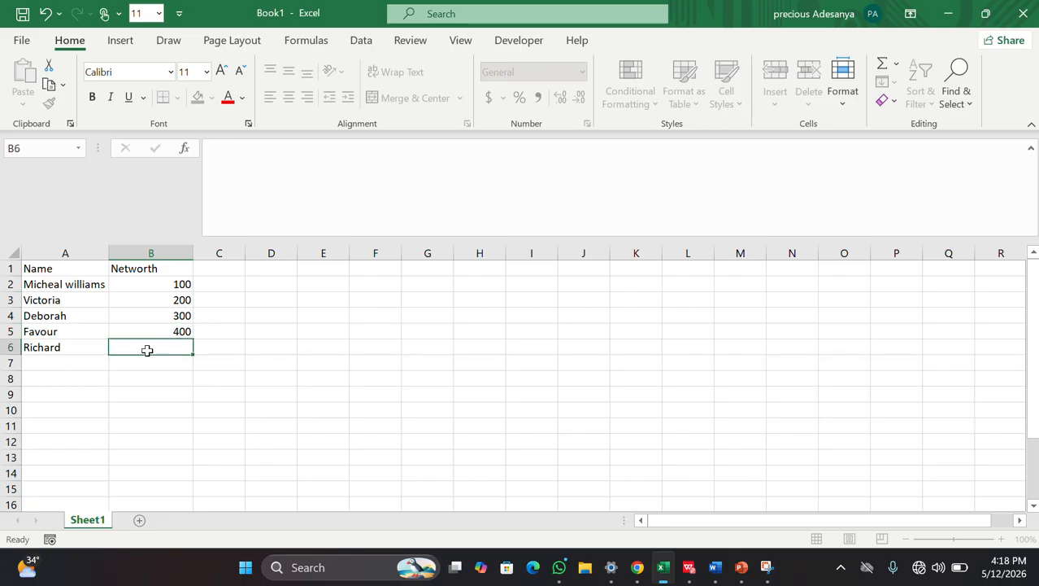
{"action": "type", "text": "500"}
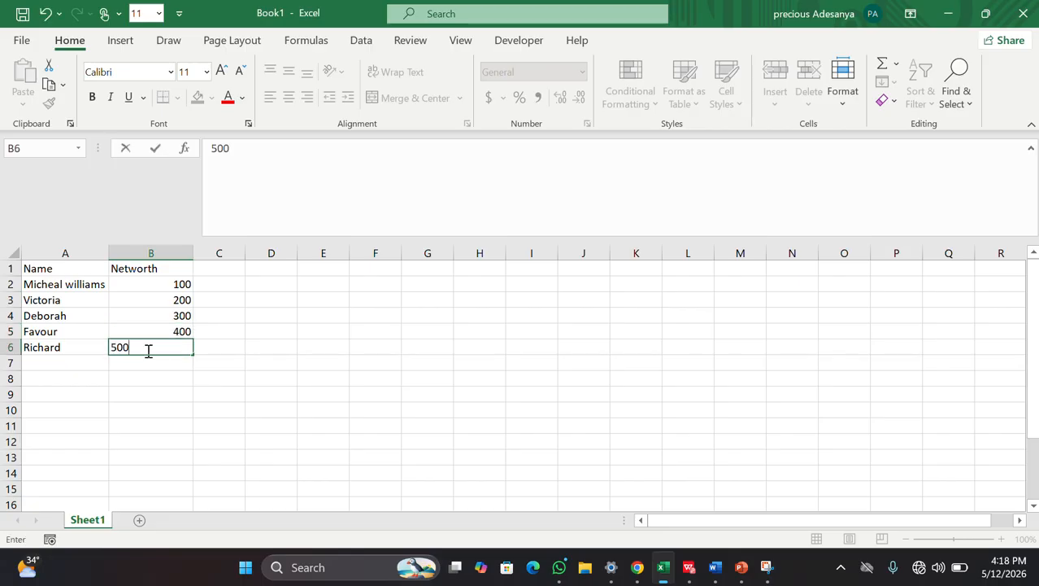
{"action": "left_click", "coordinate": [252, 423]}
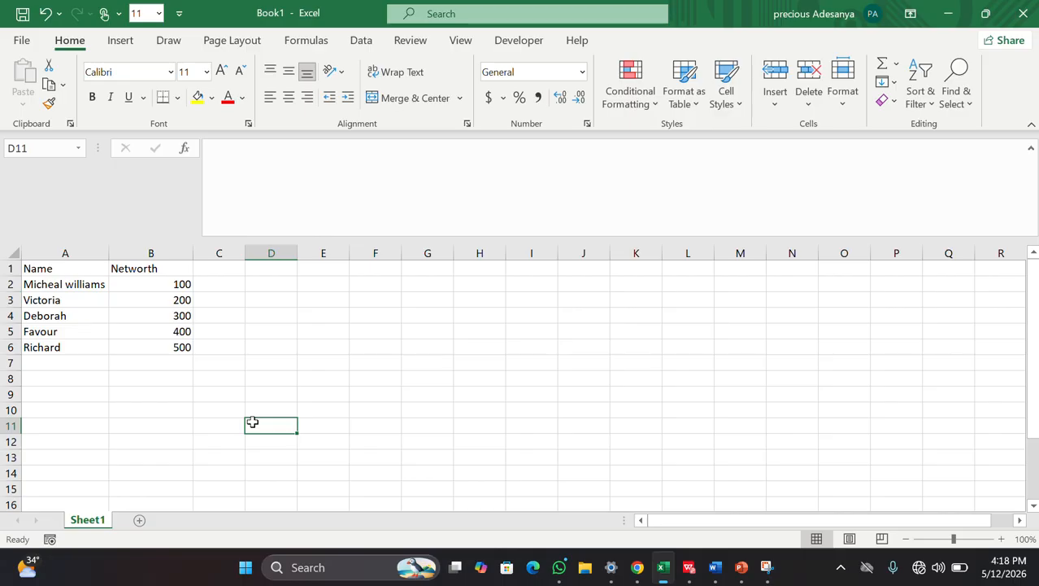
Step: Add a new Sheet2 and rename Sheet1 to 'Data set'
{"action": "left_click", "coordinate": [139, 520]}
{"action": "left_click", "coordinate": [88, 521]}
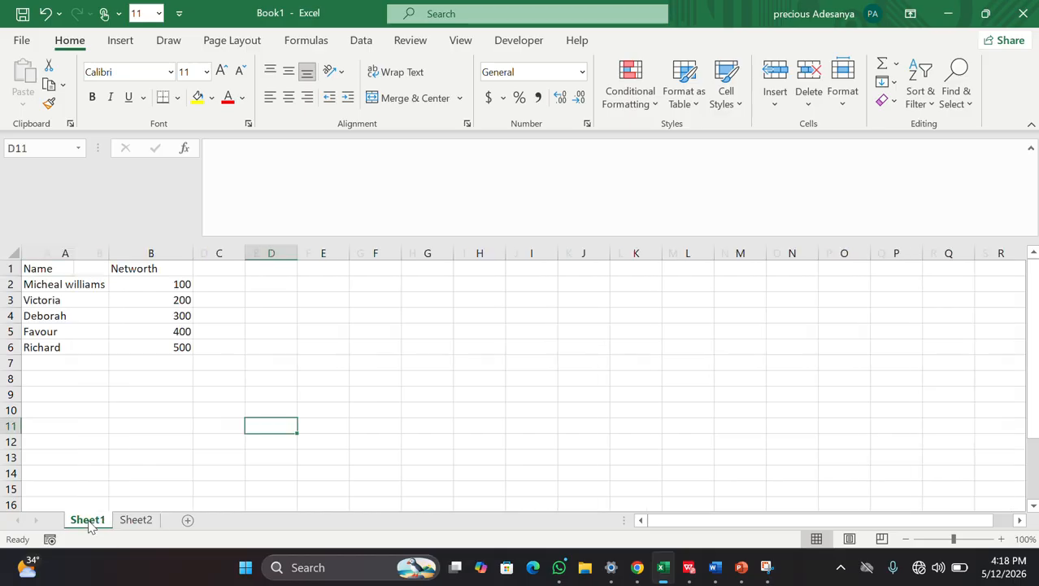
{"action": "double_click", "coordinate": [88, 521]}
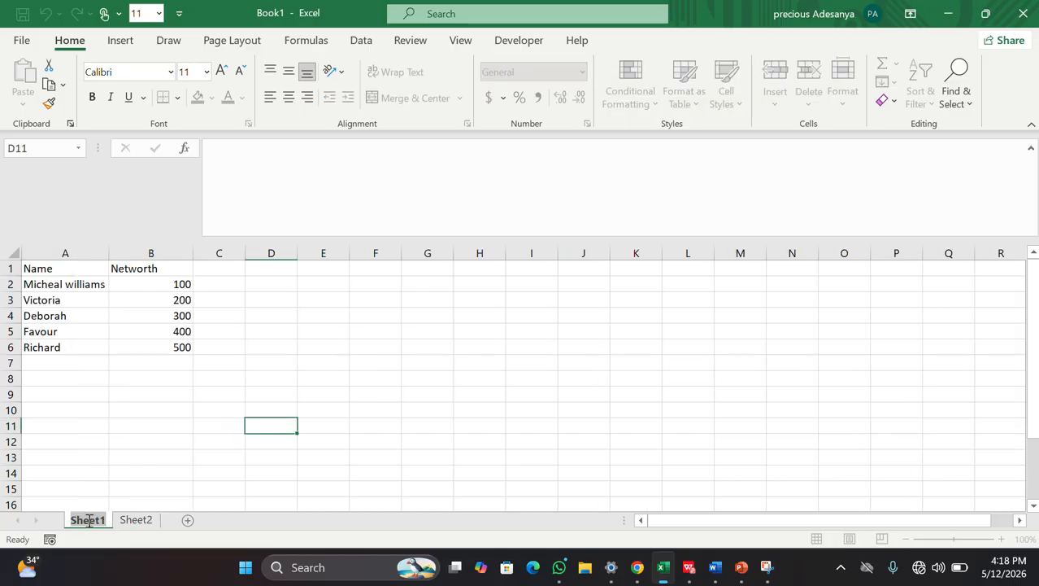
{"action": "type", "text": "Data"}
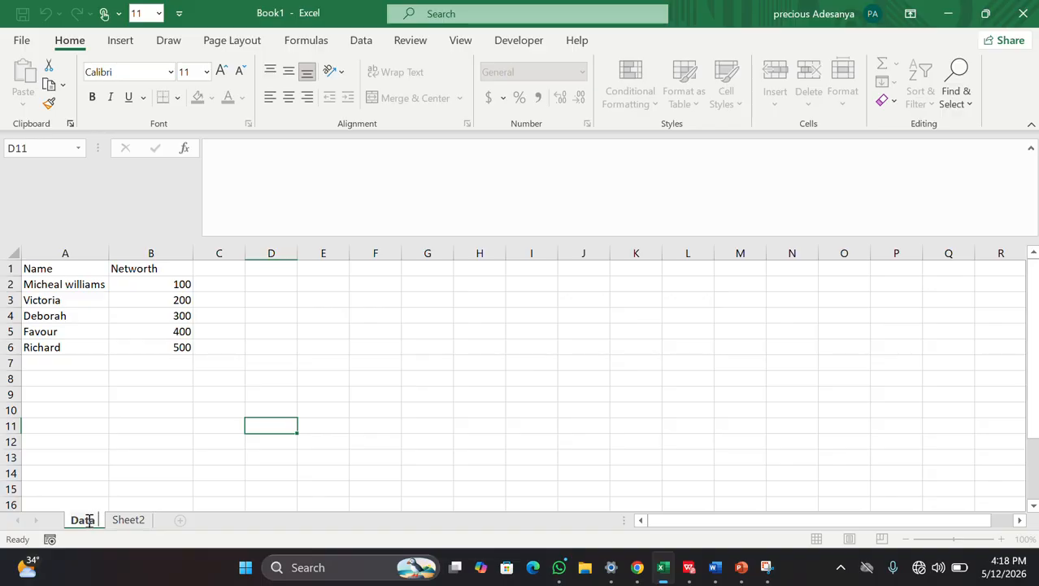
{"action": "type", "text": " set"}
{"action": "left_click", "coordinate": [184, 455]}
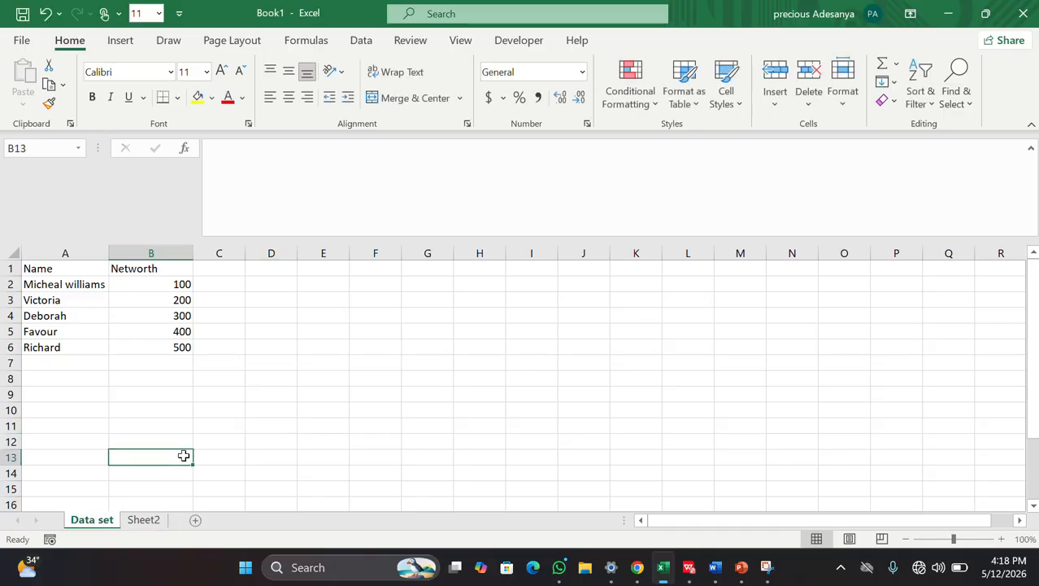
Step: Switch between Sheet2 and the Data set sheet, ending on Data set
{"action": "left_click", "coordinate": [309, 360]}
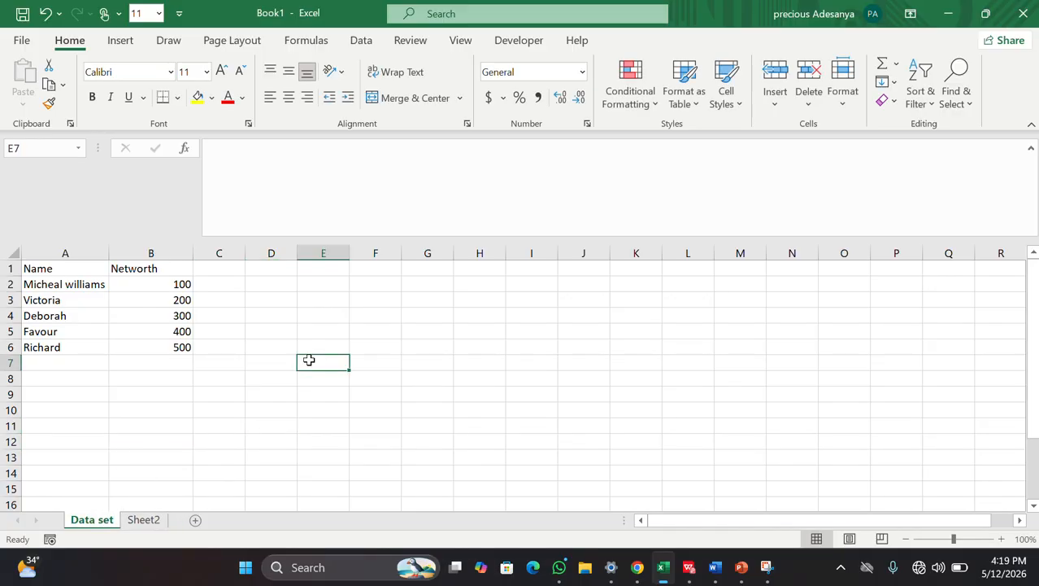
{"action": "left_click", "coordinate": [140, 523]}
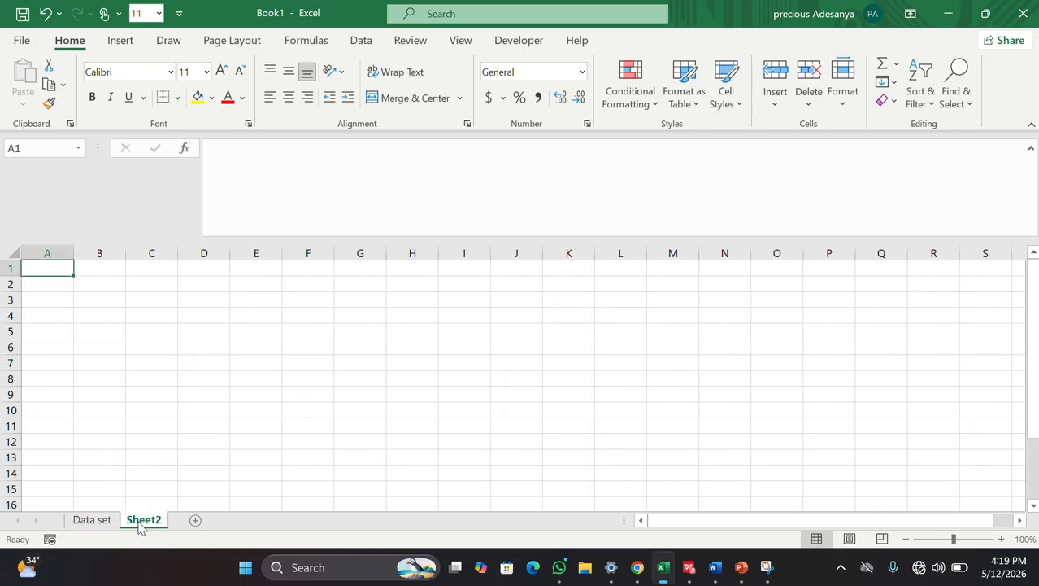
{"action": "left_click", "coordinate": [91, 522]}
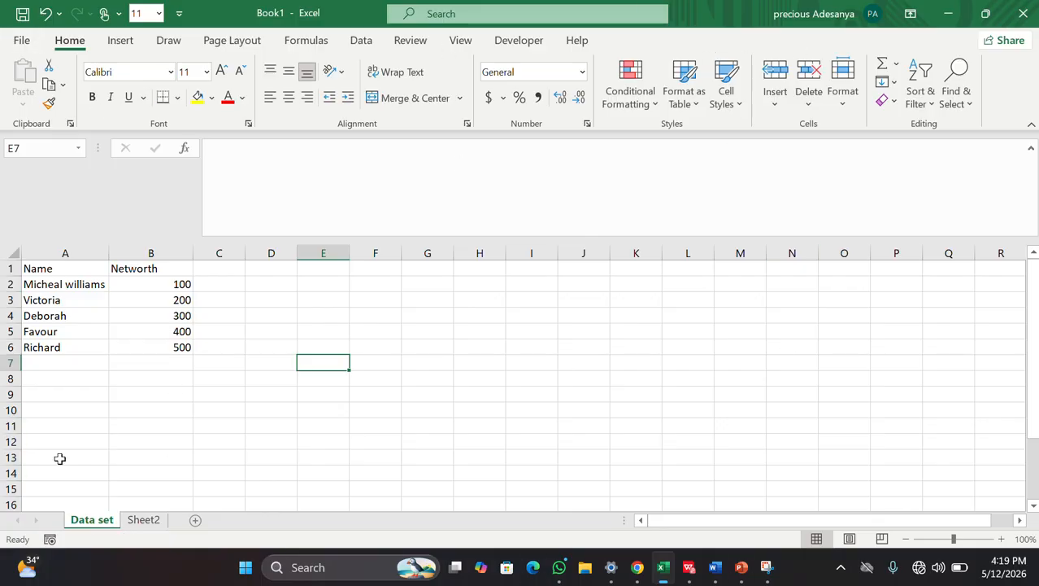
{"action": "left_click", "coordinate": [143, 520]}
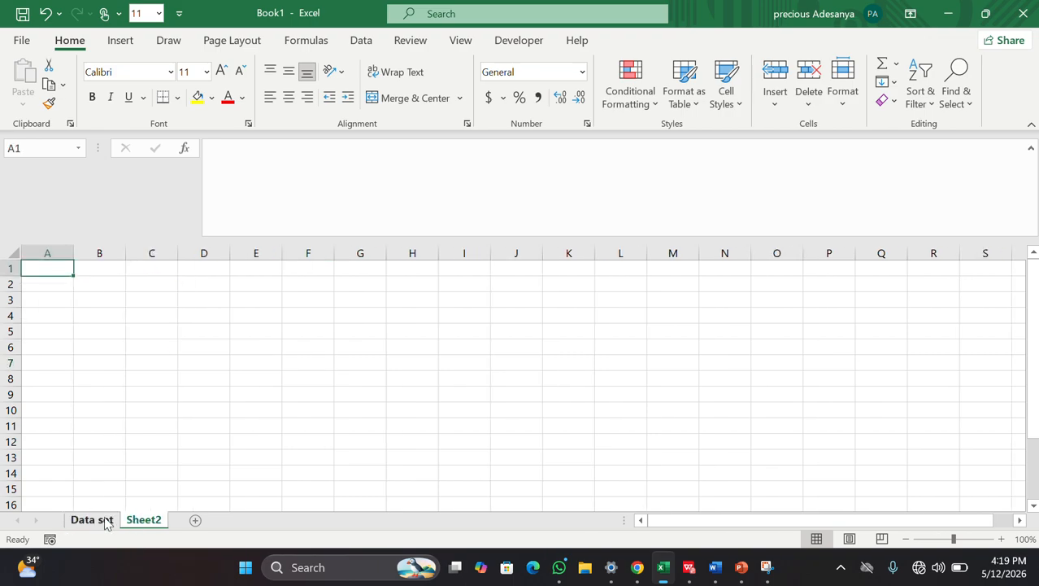
{"action": "left_click", "coordinate": [91, 521]}
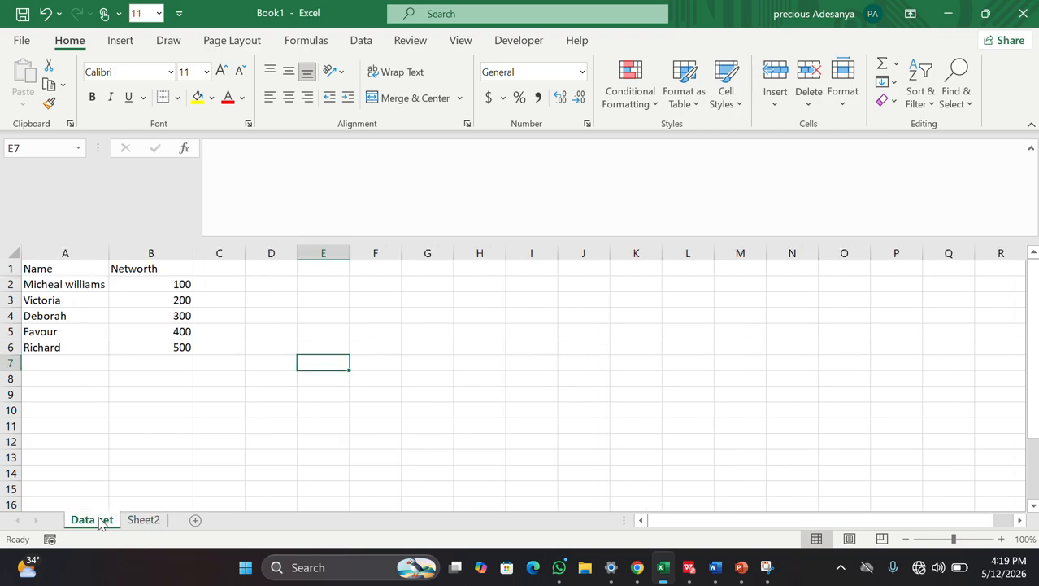
Step: Save the workbook to Documents as the Excel Workbook 'Practice 101'
{"action": "left_click", "coordinate": [22, 41]}
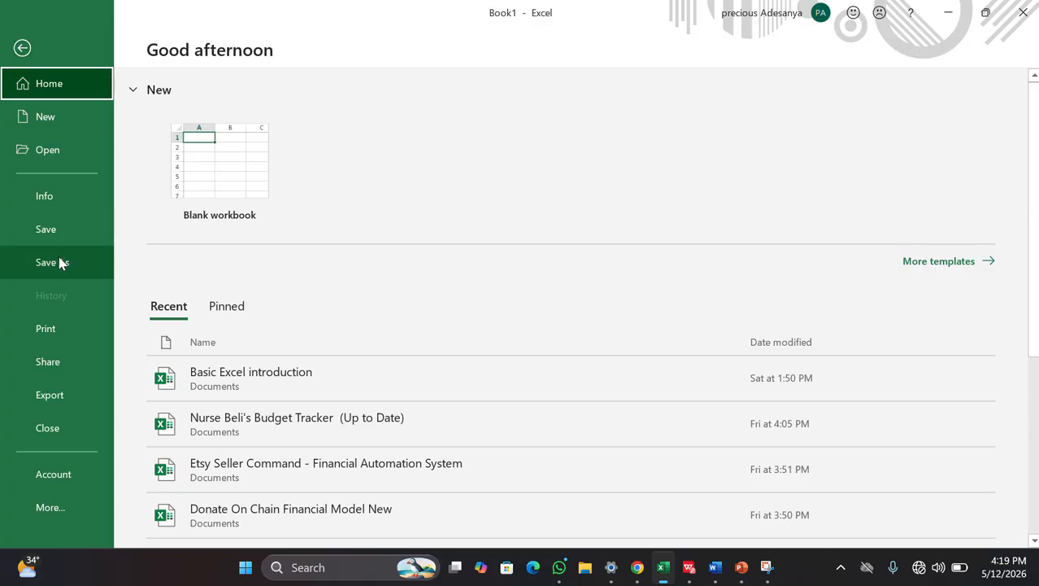
{"action": "left_click", "coordinate": [59, 224]}
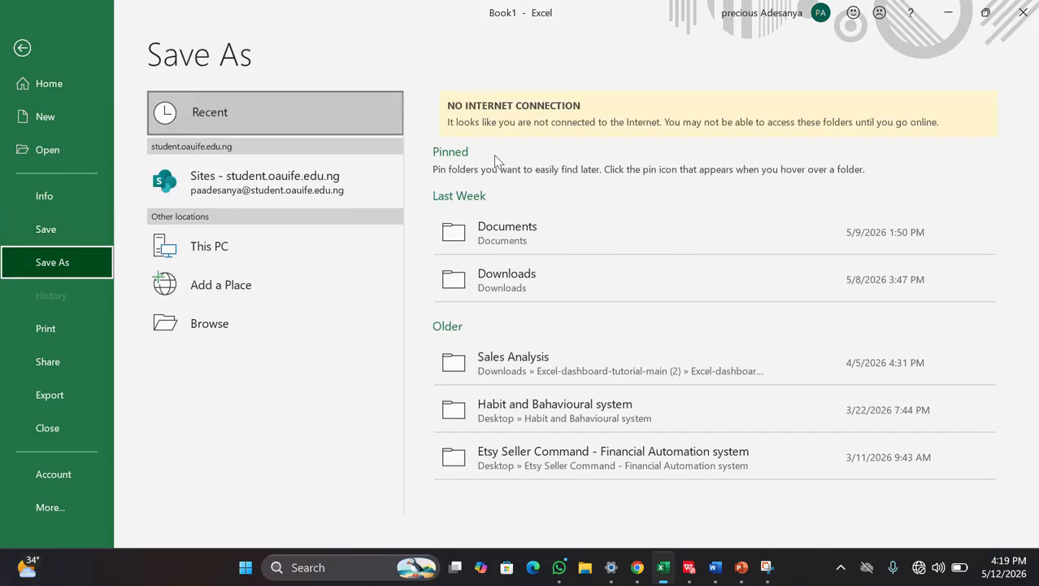
{"action": "left_click", "coordinate": [520, 236]}
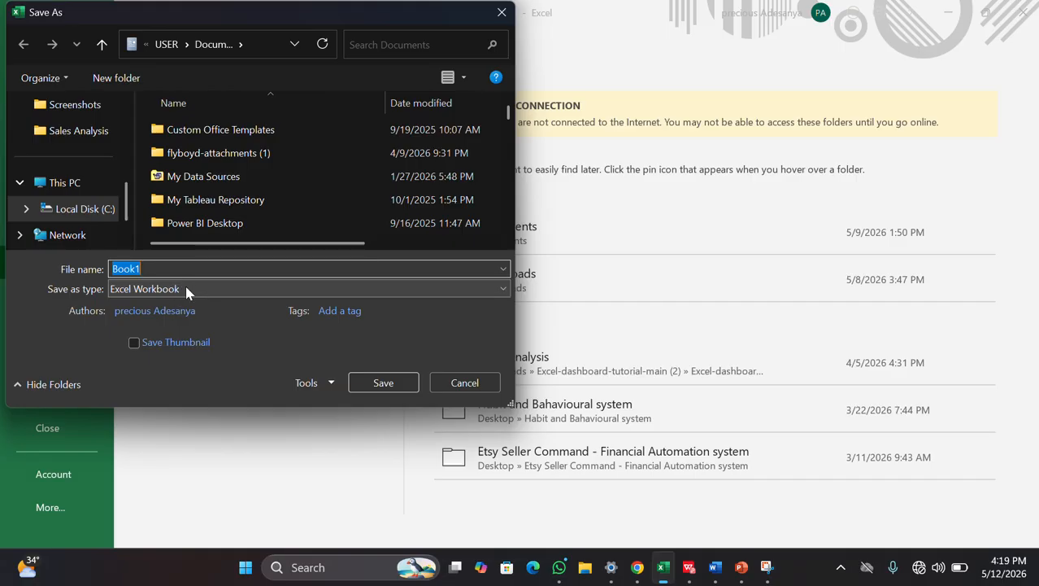
{"action": "type", "text": "P"}
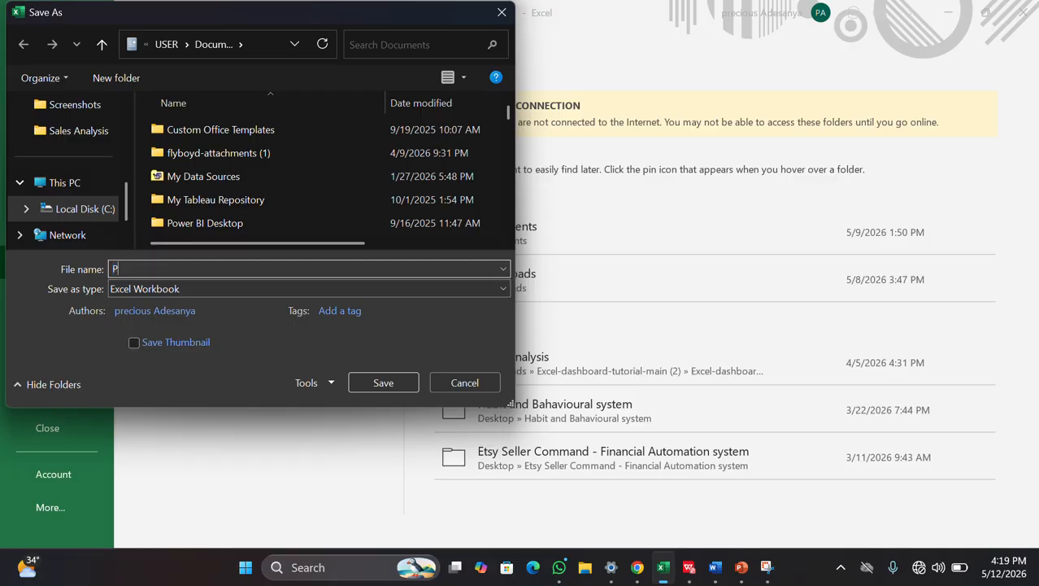
{"action": "type", "text": "rat"}
{"action": "type", "text": "tice 101"}
{"action": "key", "text": "Tab"}
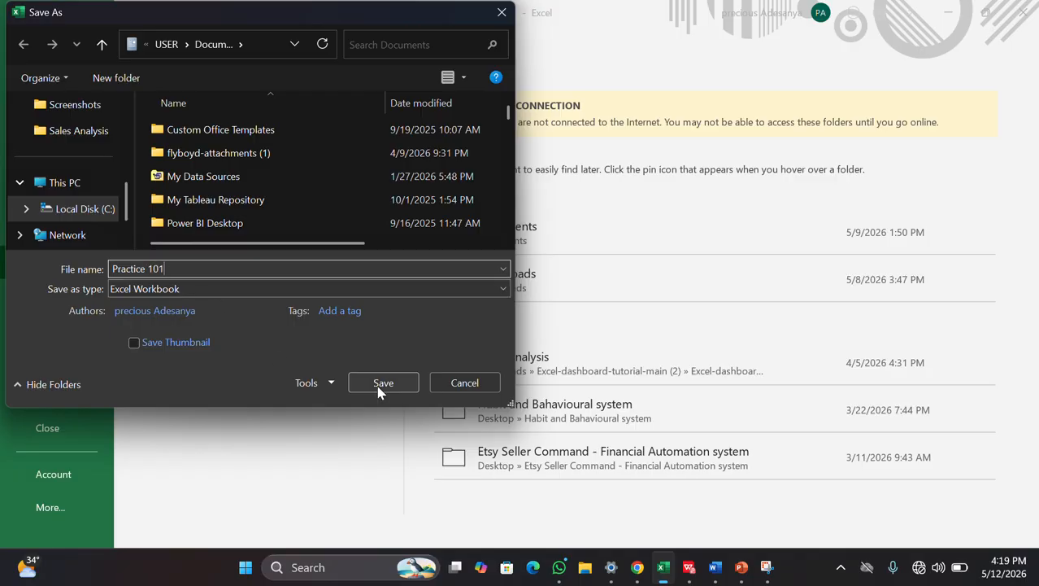
{"action": "left_click", "coordinate": [381, 384]}
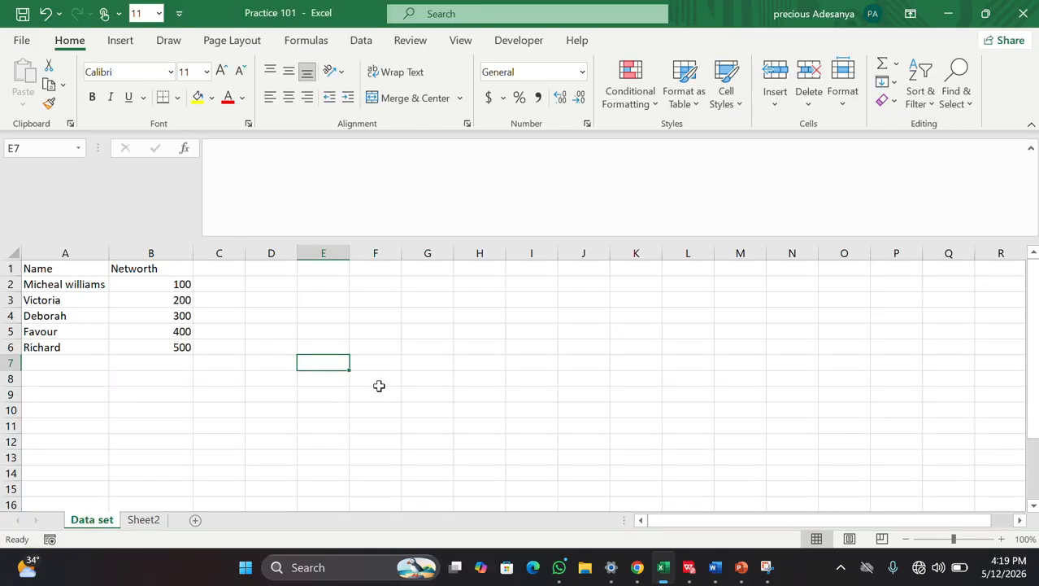
Step: Label cell A8 as Total
{"action": "left_click", "coordinate": [310, 429]}
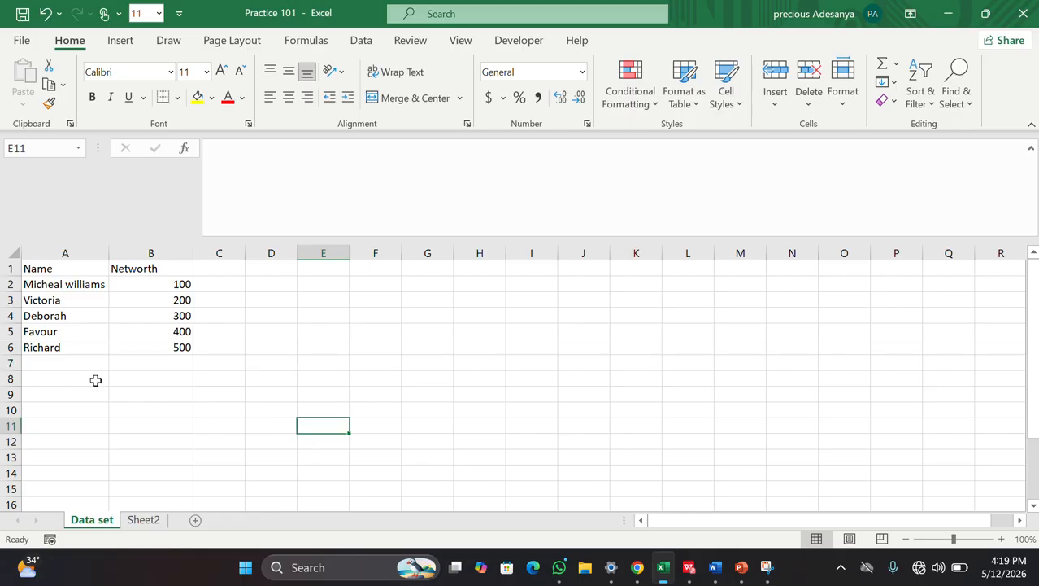
{"action": "double_click", "coordinate": [60, 380]}
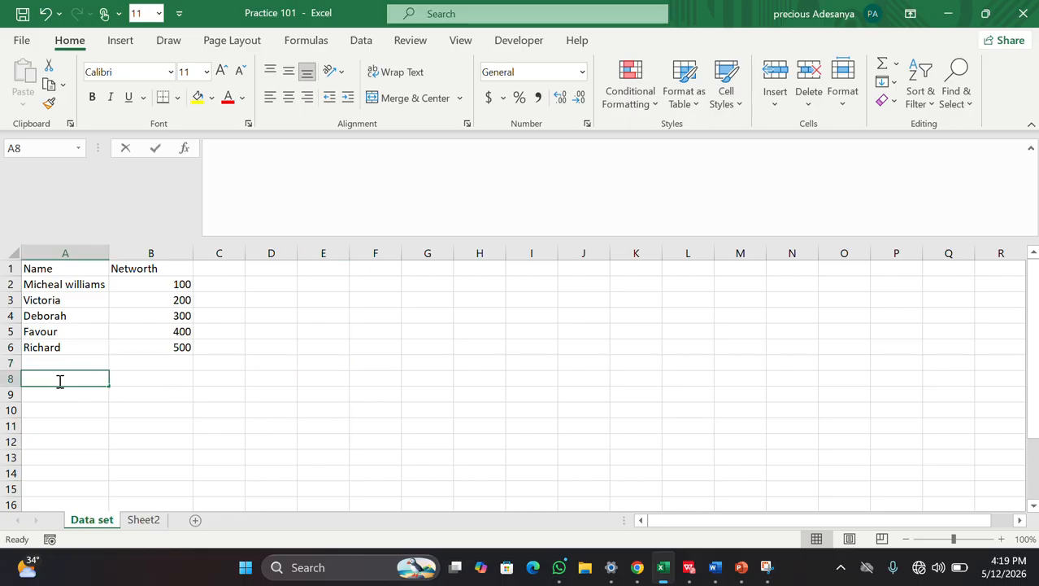
{"action": "type", "text": "Total"}
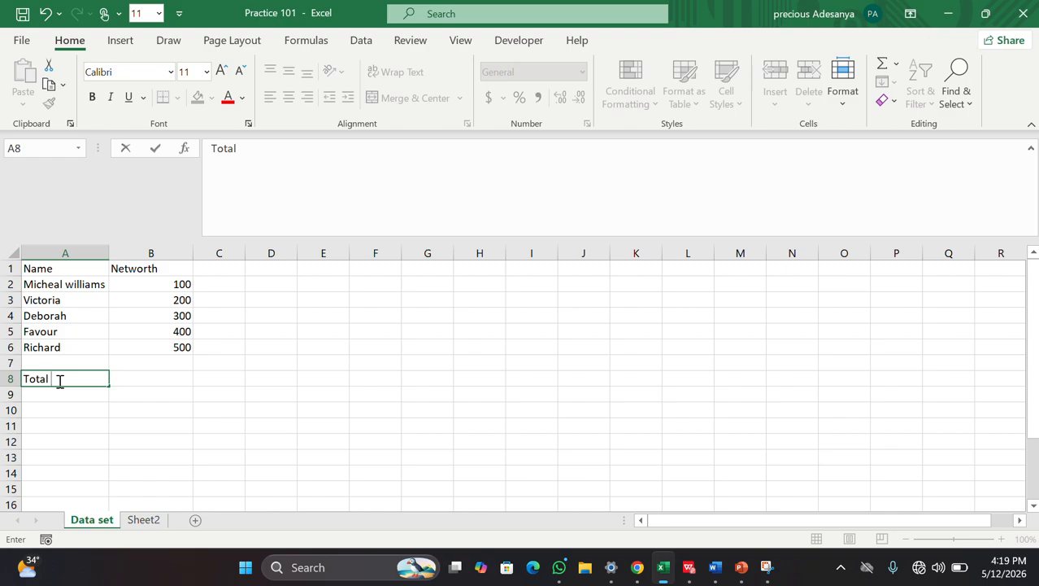
{"action": "left_click", "coordinate": [167, 379]}
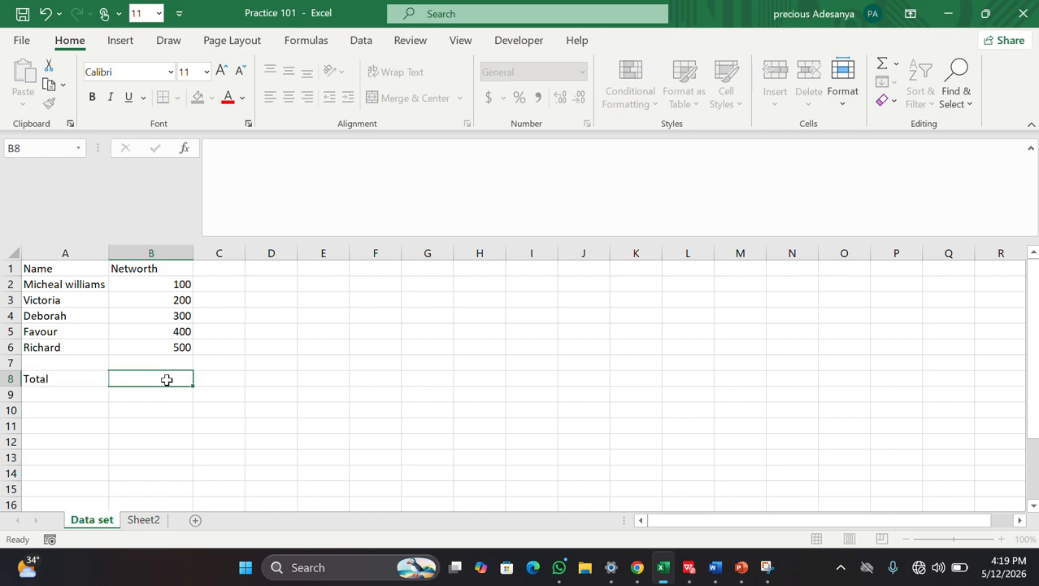
Step: Enter =B2+B3+B4+B5+B6 in B8 so it shows the 1500 total
{"action": "double_click", "coordinate": [168, 380]}
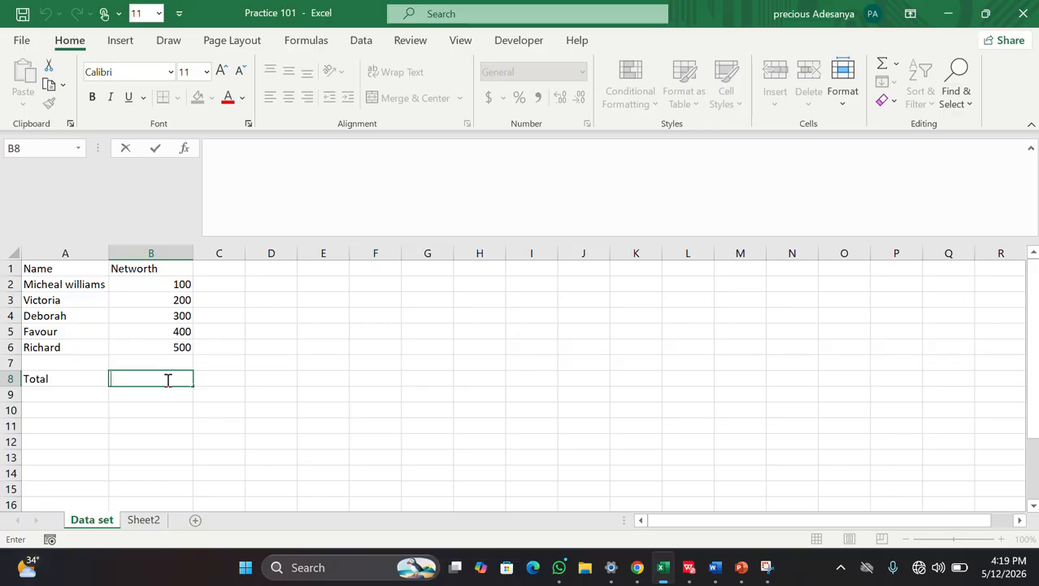
{"action": "type", "text": "="}
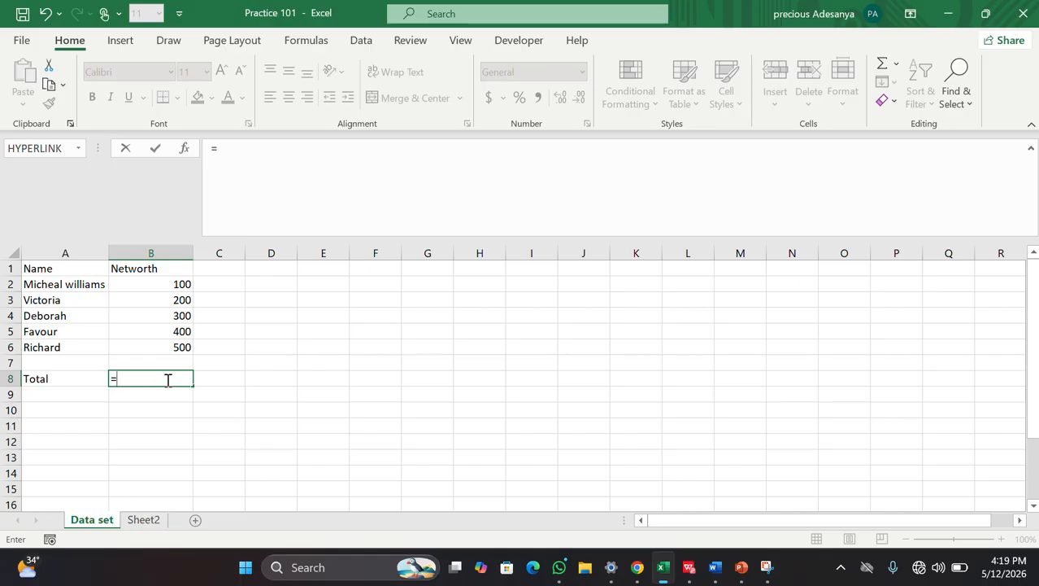
{"action": "left_click", "coordinate": [170, 285]}
{"action": "type", "text": "+"}
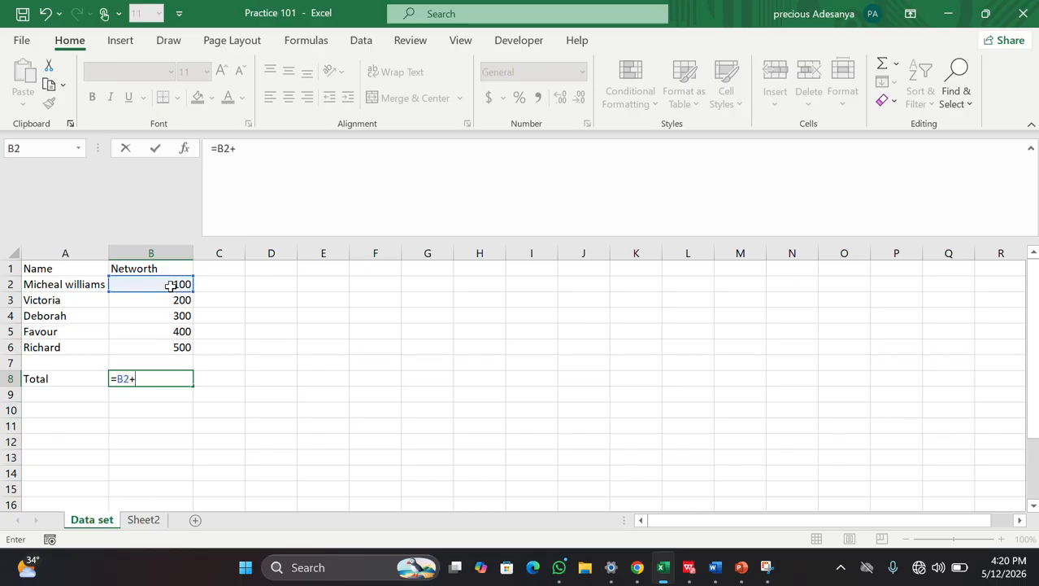
{"action": "left_click", "coordinate": [173, 300]}
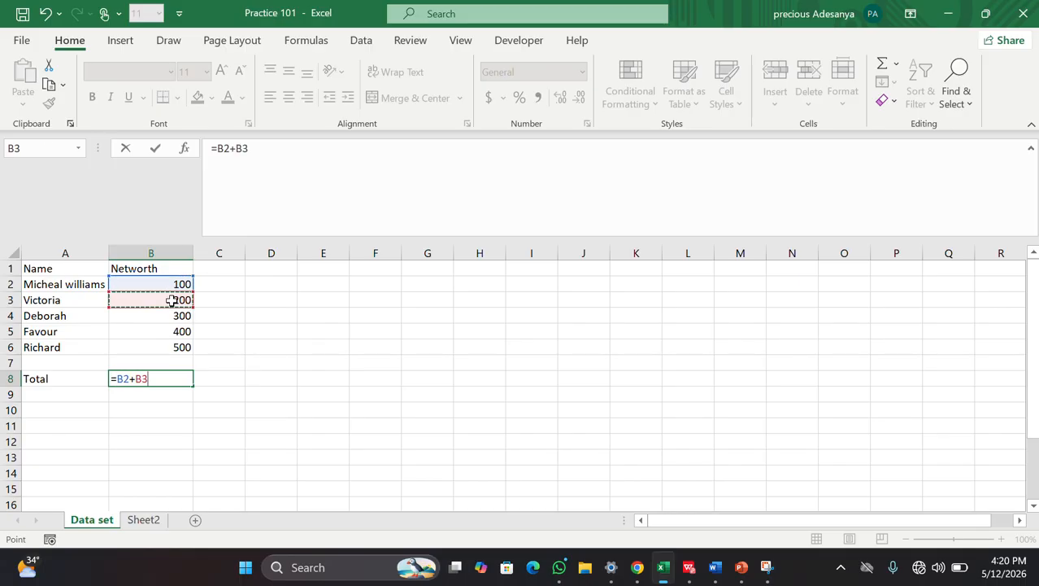
{"action": "type", "text": "+"}
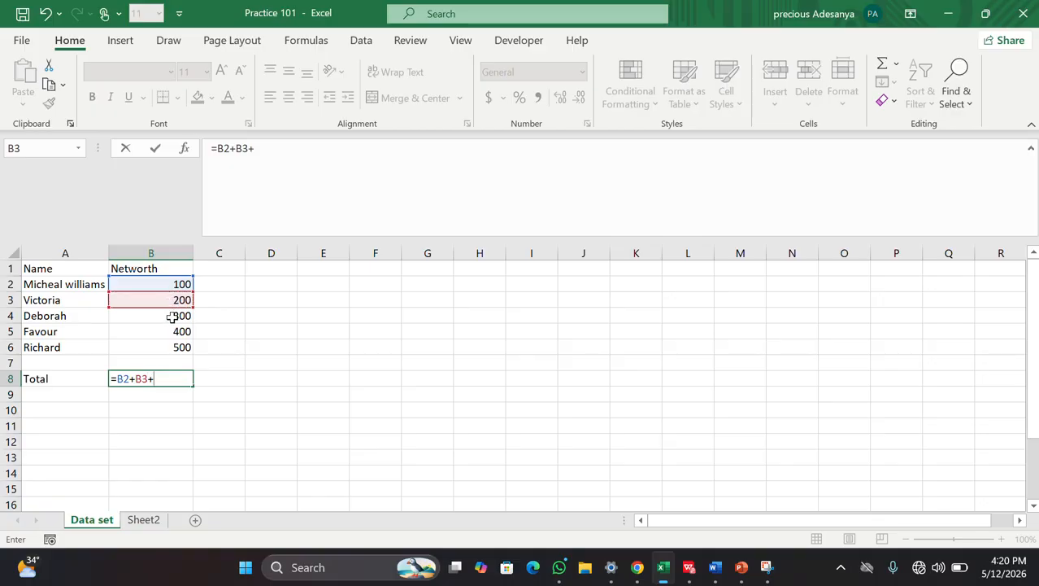
{"action": "left_click", "coordinate": [172, 316]}
{"action": "type", "text": "+"}
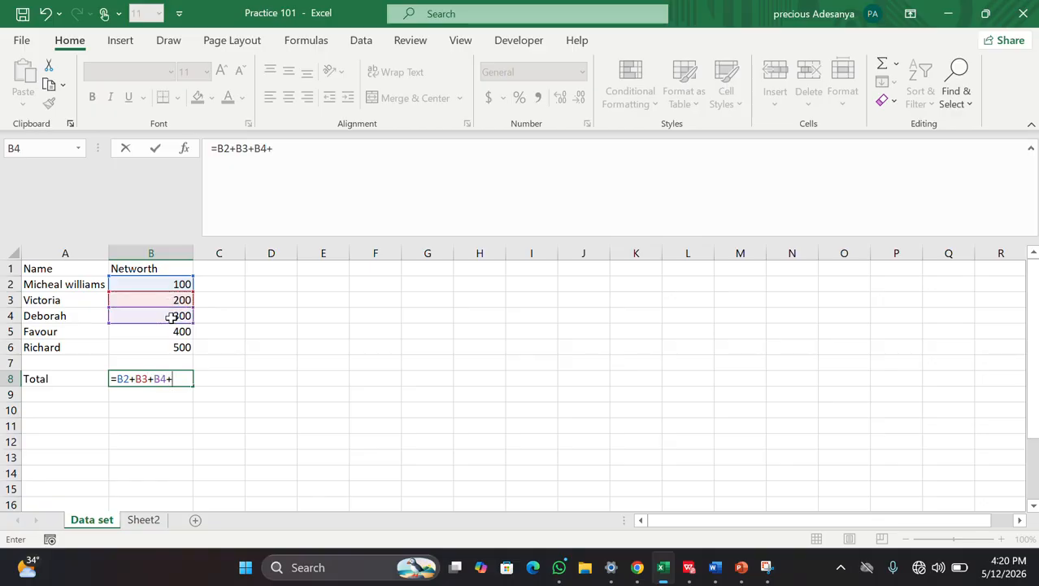
{"action": "left_click", "coordinate": [165, 332]}
{"action": "type", "text": "+"}
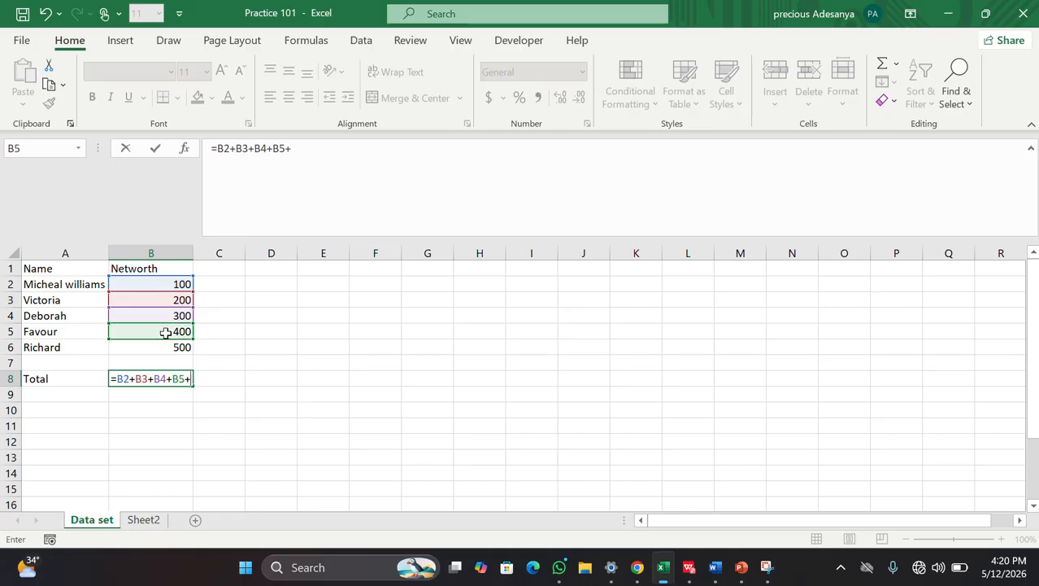
{"action": "left_click", "coordinate": [165, 346]}
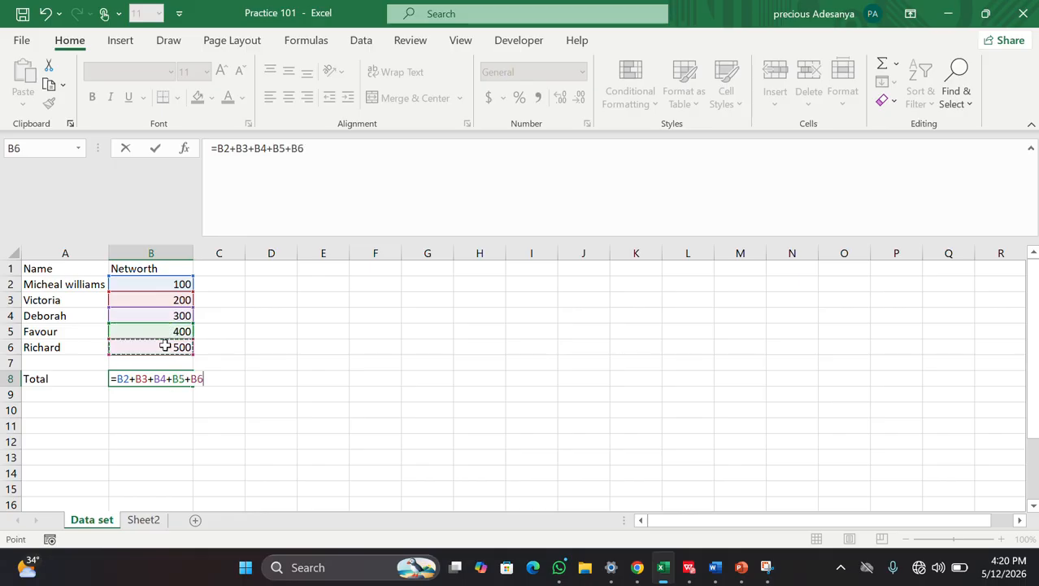
{"action": "key", "text": "Return"}
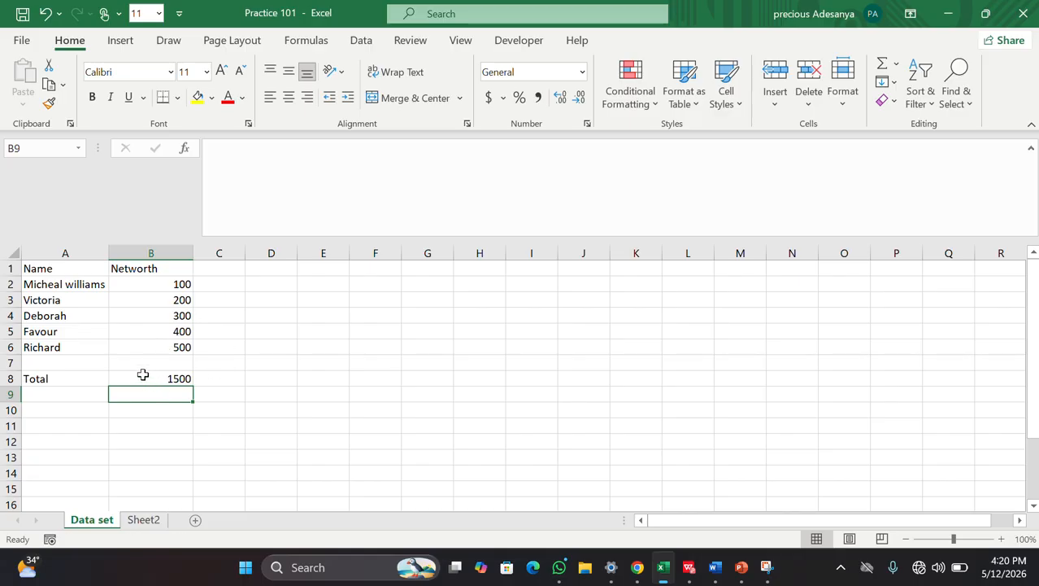
Step: Reopen B8's total formula to review it and commit it again
{"action": "double_click", "coordinate": [142, 378]}
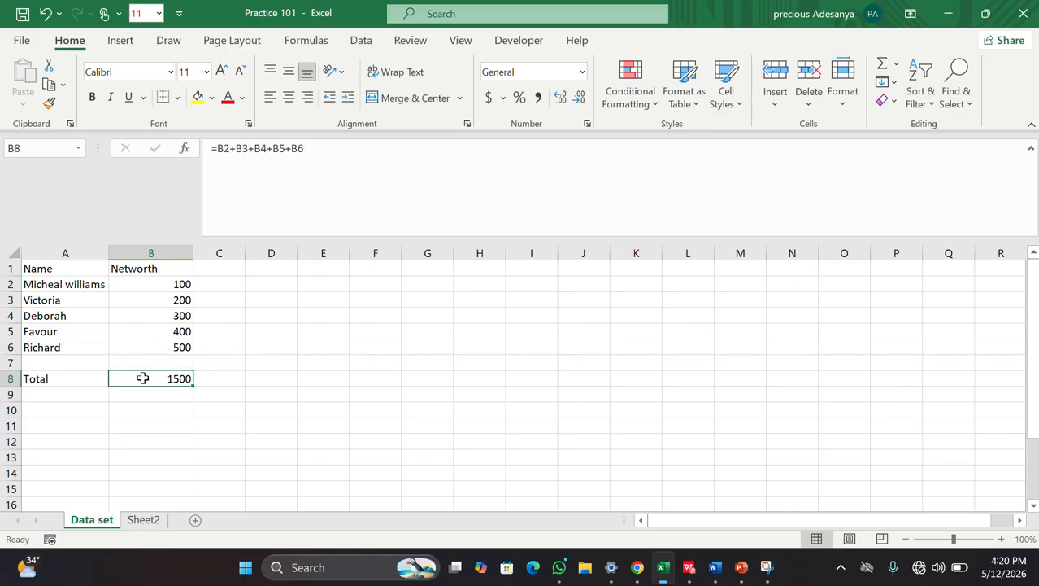
{"action": "left_click", "coordinate": [206, 381]}
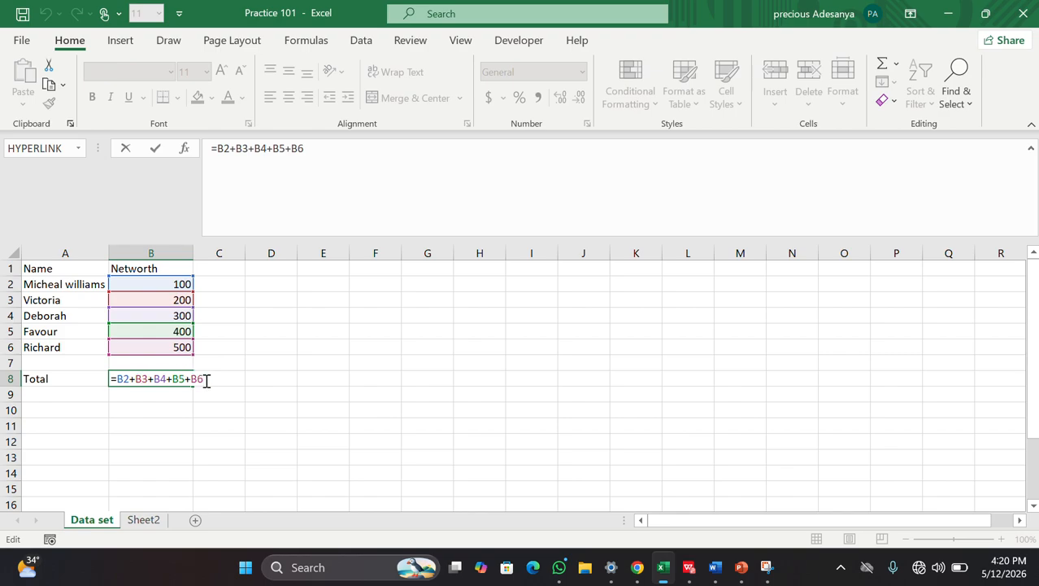
{"action": "key", "text": "Return"}
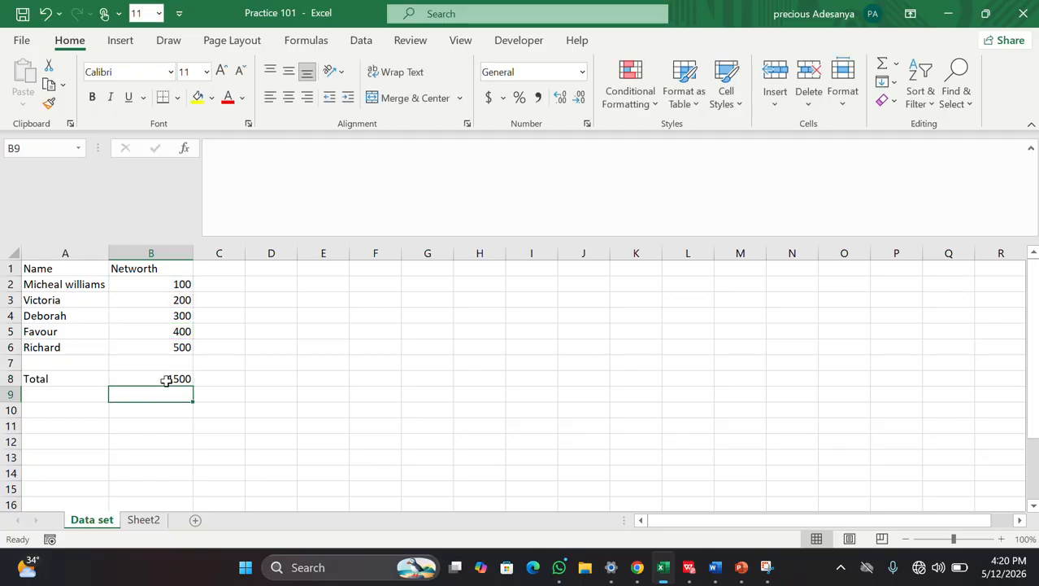
{"action": "left_click", "coordinate": [166, 380]}
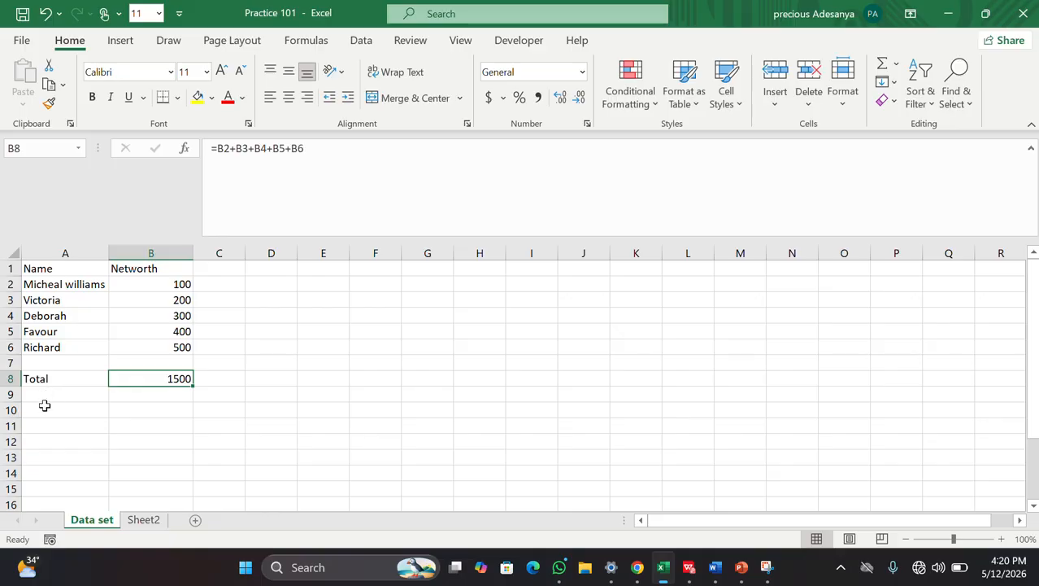
Step: Label cell A9 as Total
{"action": "double_click", "coordinate": [41, 398]}
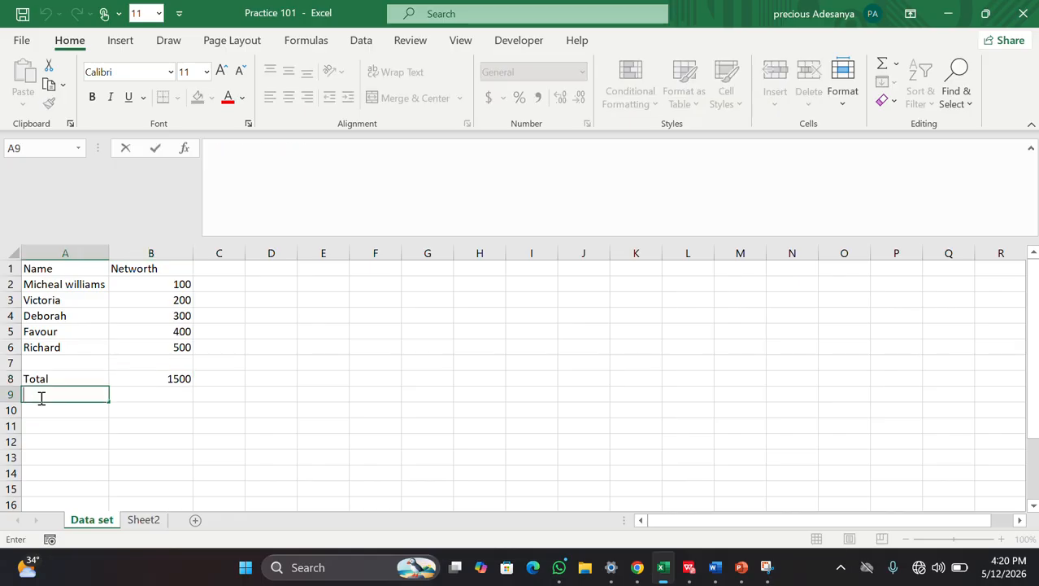
{"action": "type", "text": "Total"}
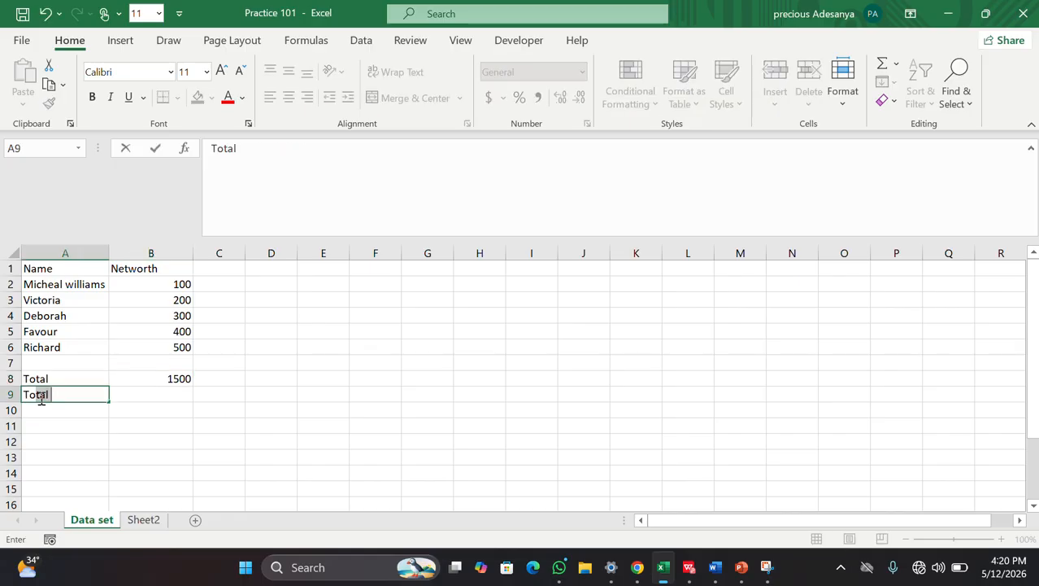
{"action": "left_click", "coordinate": [163, 398]}
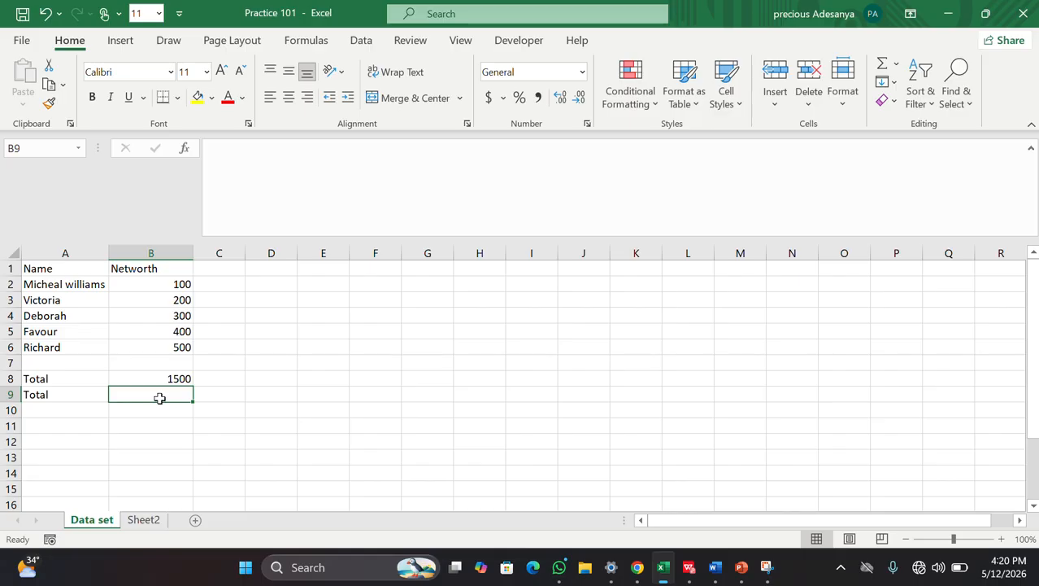
Step: Start a SUM formula in B9 over the Networth range, then begin trimming it
{"action": "type", "text": "="}
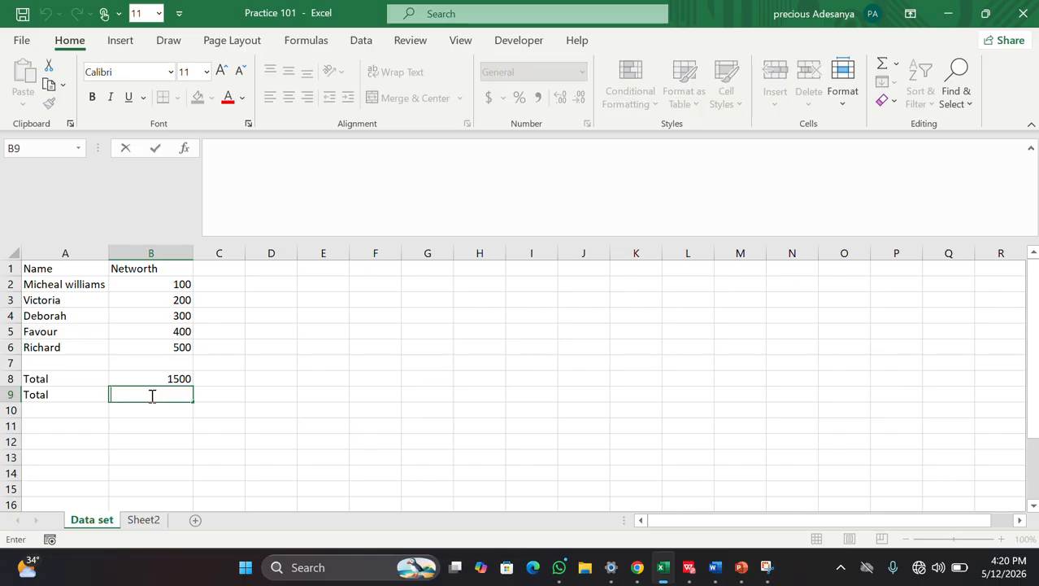
{"action": "type", "text": "sum"}
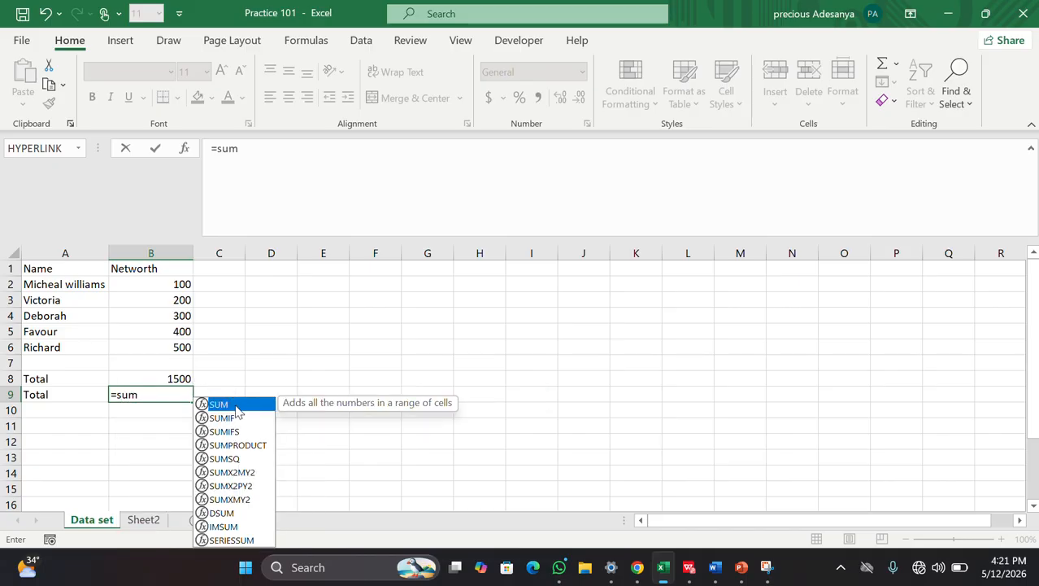
{"action": "double_click", "coordinate": [230, 406]}
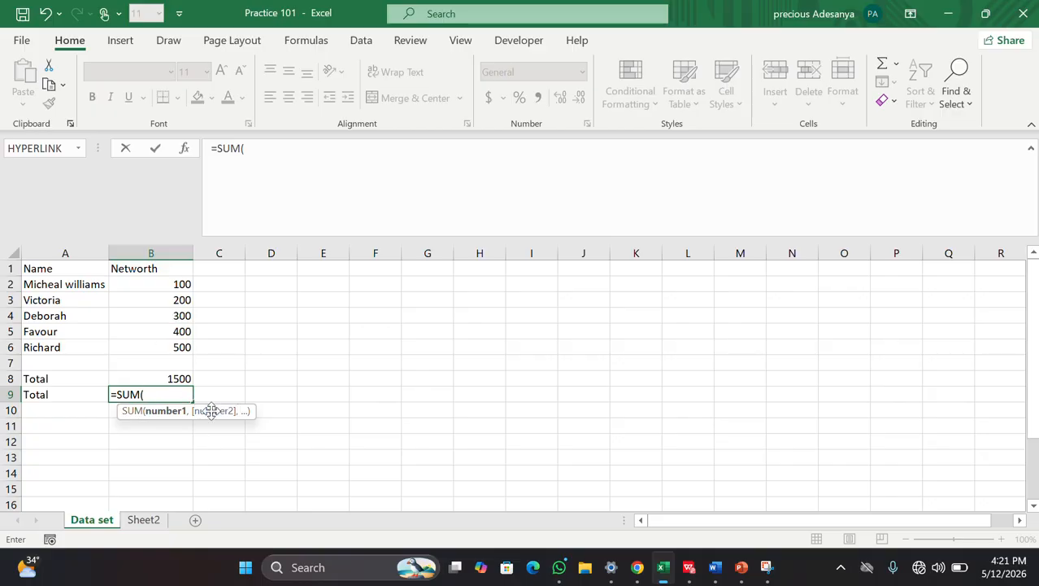
{"action": "left_click_drag", "start_coordinate": [159, 286], "coordinate": [155, 365]}
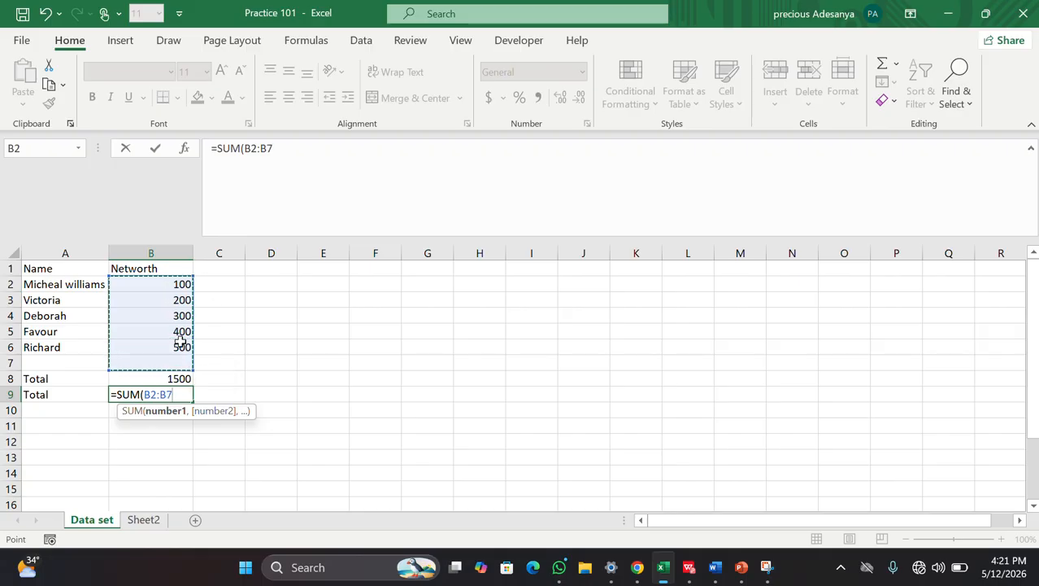
{"action": "key", "text": "BackSpace"}
{"action": "type", "text": "6"}
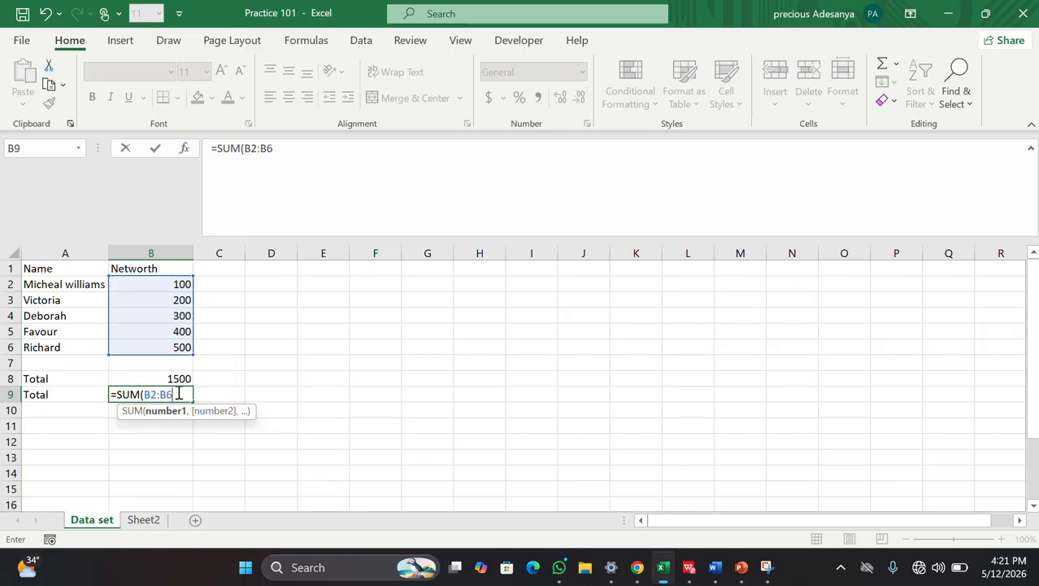
{"action": "type", "text": ")"}
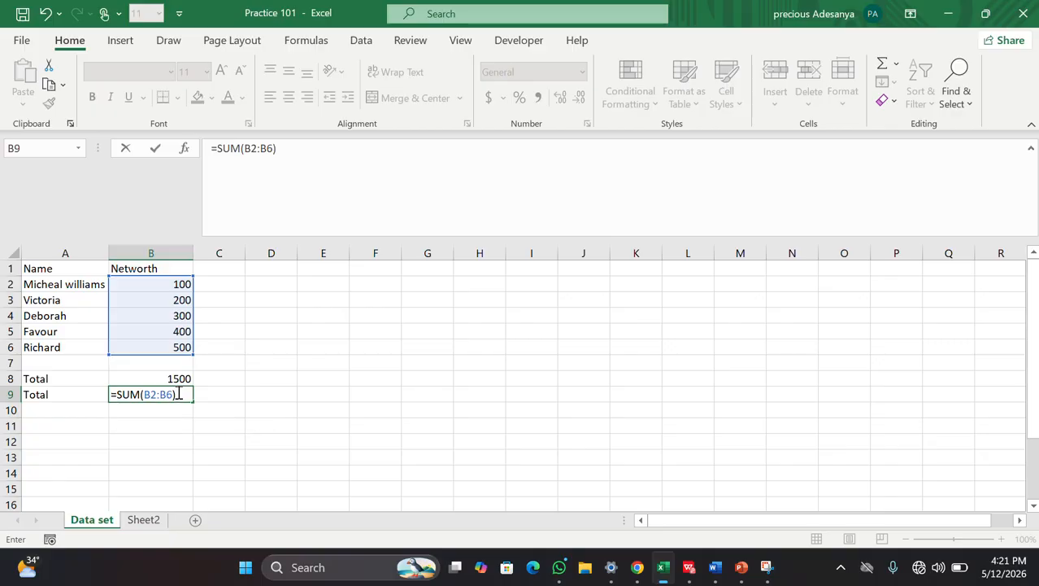
{"action": "key", "text": "BackSpace"}
{"action": "key", "text": "BackSpace"}
{"action": "key", "text": "BackSpace"}
{"action": "key", "text": "BackSpace"}
{"action": "key", "text": "BackSpace"}
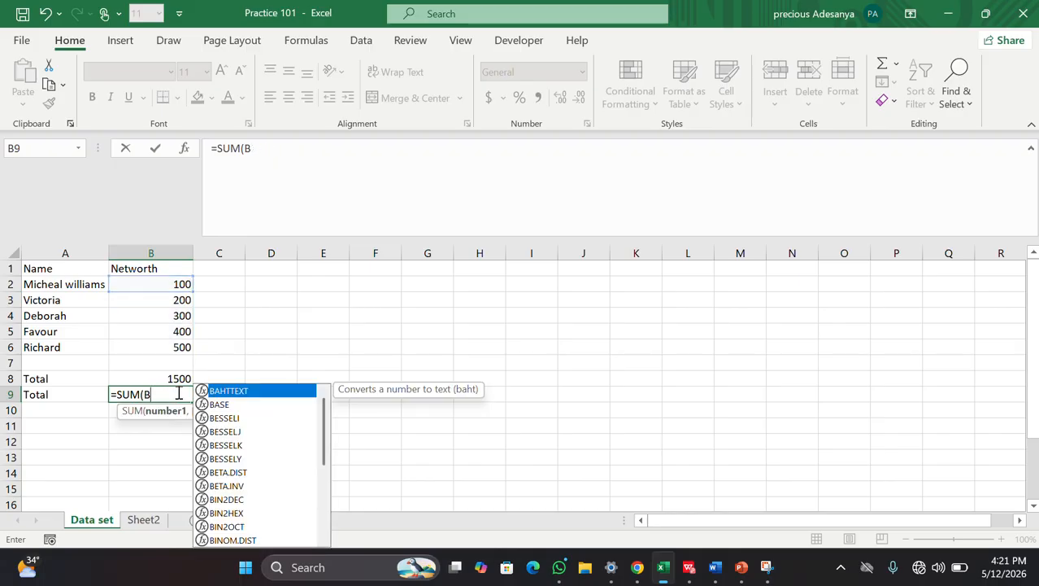
Step: Rebuild B9 as =SUM(B2:B6) so it displays 1500
{"action": "key", "text": "BackSpace"}
{"action": "key", "text": "BackSpace"}
{"action": "key", "text": "BackSpace"}
{"action": "key", "text": "BackSpace"}
{"action": "key", "text": "BackSpace"}
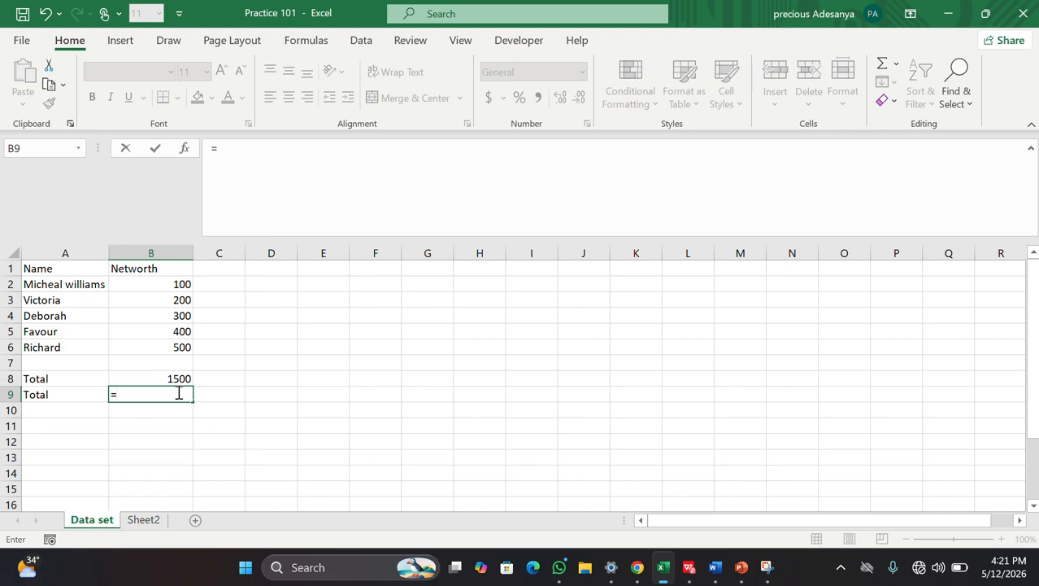
{"action": "type", "text": "sum"}
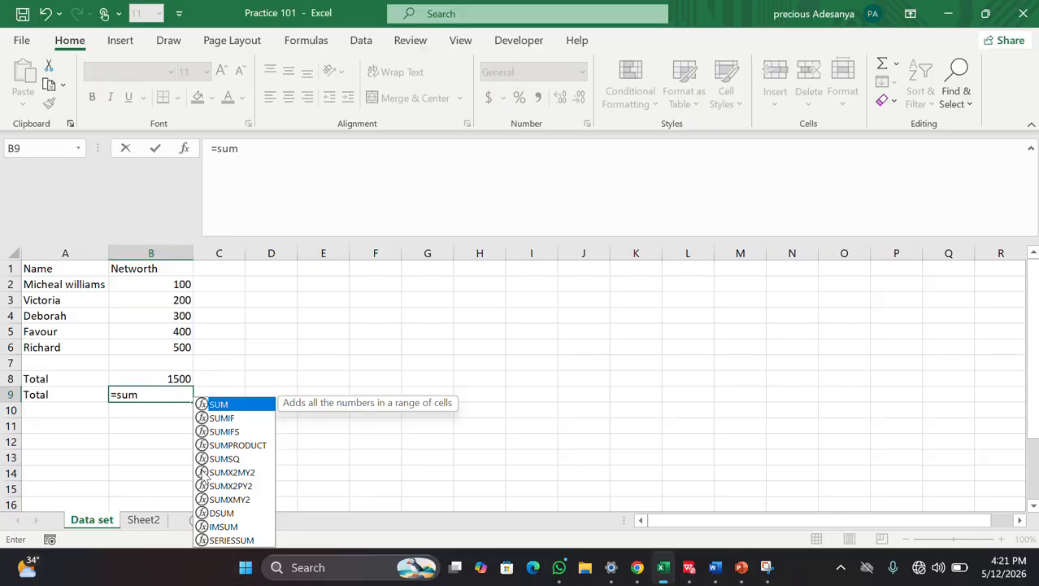
{"action": "double_click", "coordinate": [220, 404]}
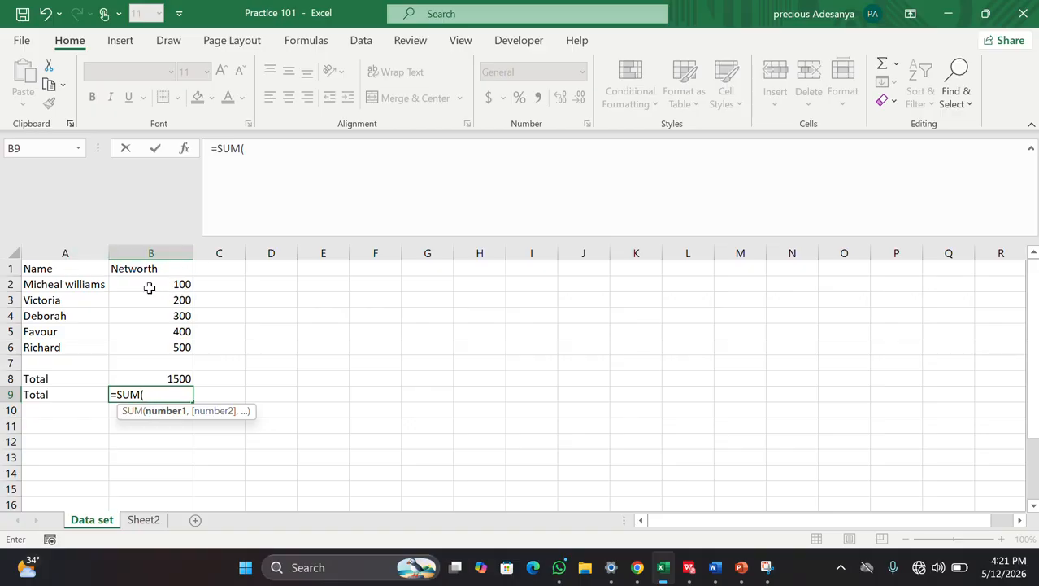
{"action": "type", "text": "B"}
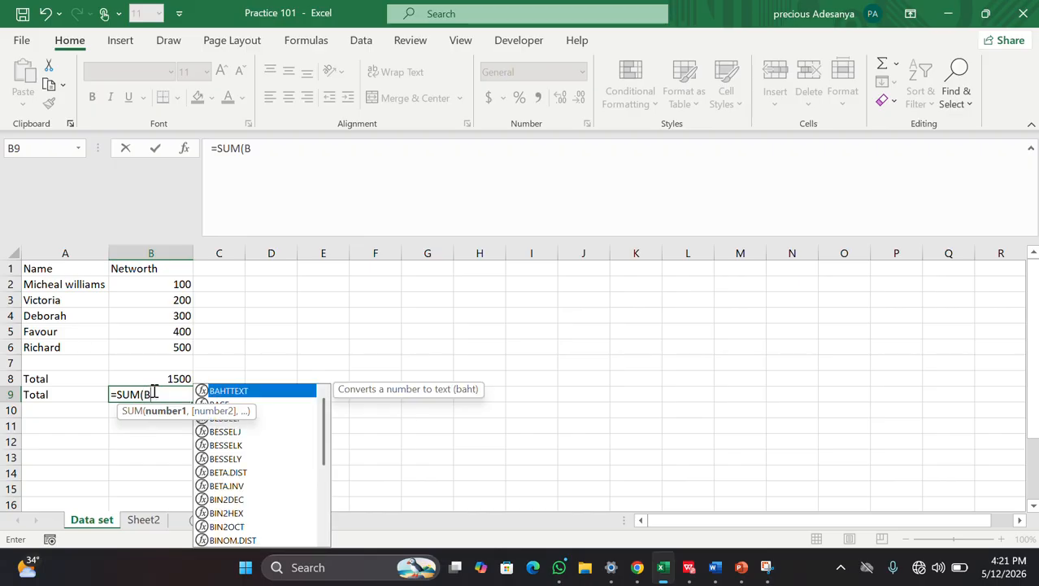
{"action": "type", "text": "2:"}
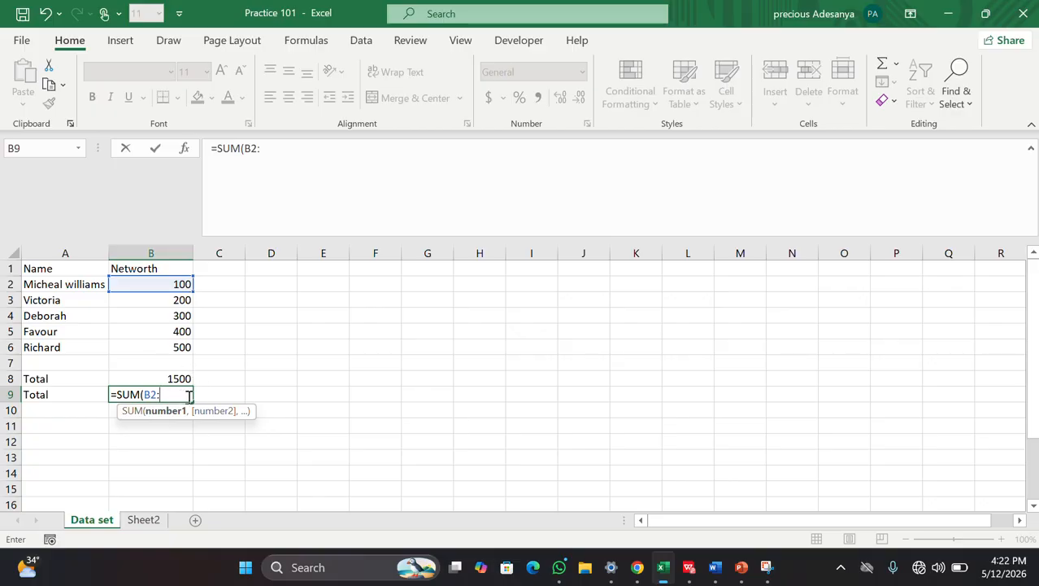
{"action": "type", "text": "B6)"}
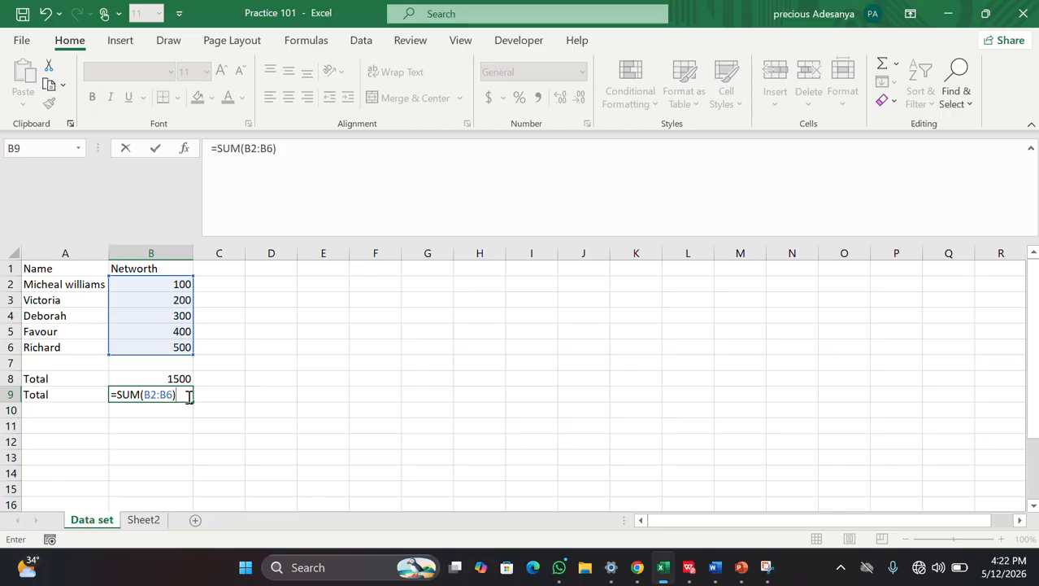
{"action": "key", "text": "Return"}
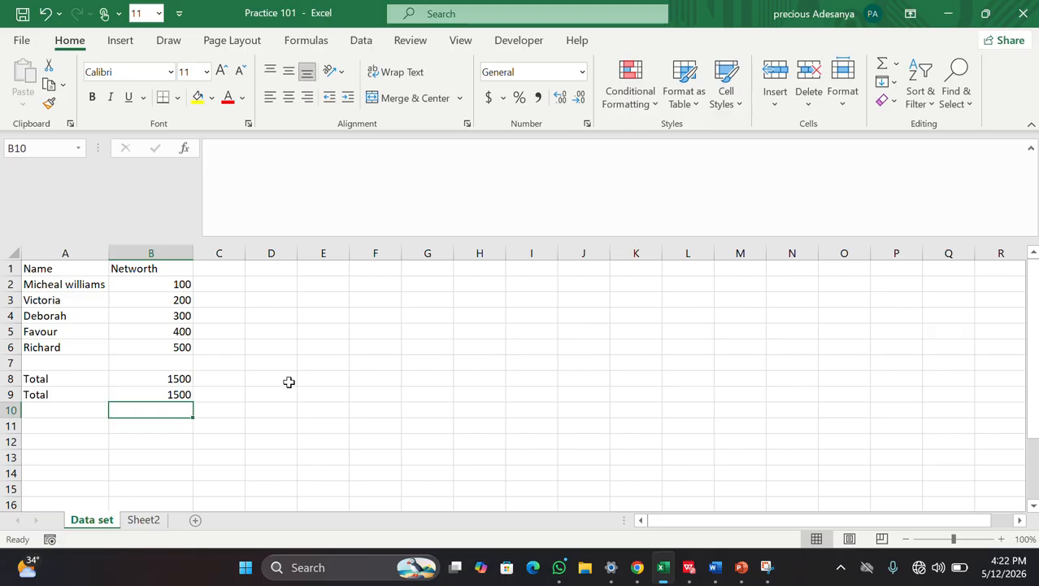
Step: Reopen B9 to review its SUM formula without changes
{"action": "left_click", "coordinate": [286, 382]}
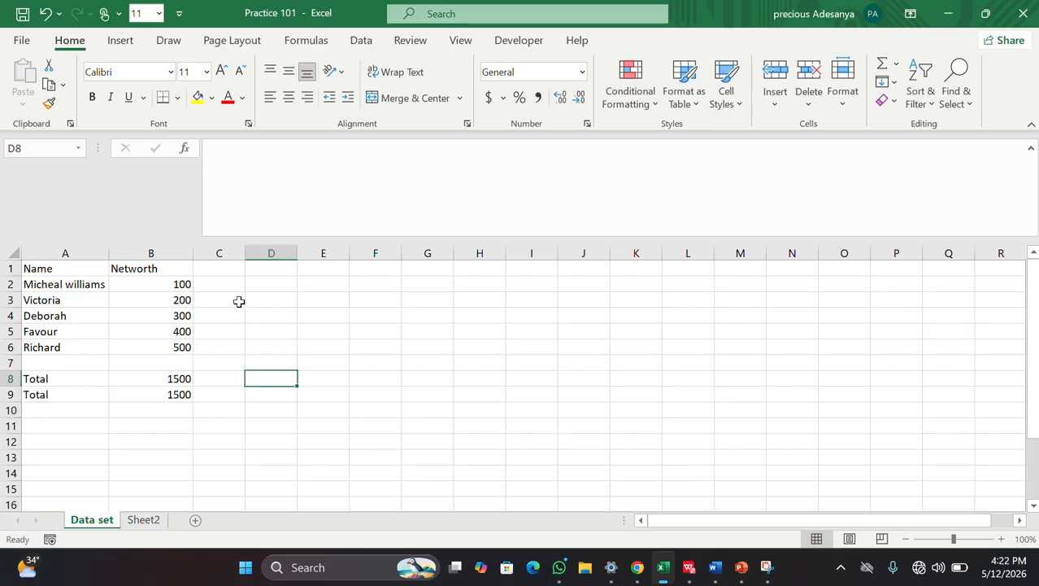
{"action": "double_click", "coordinate": [182, 394]}
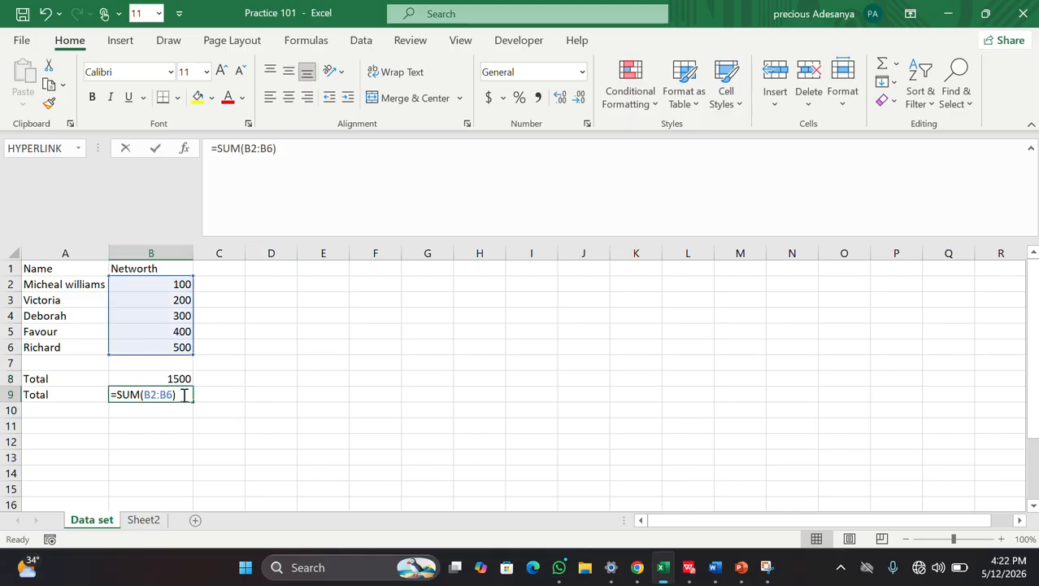
{"action": "left_click", "coordinate": [231, 407]}
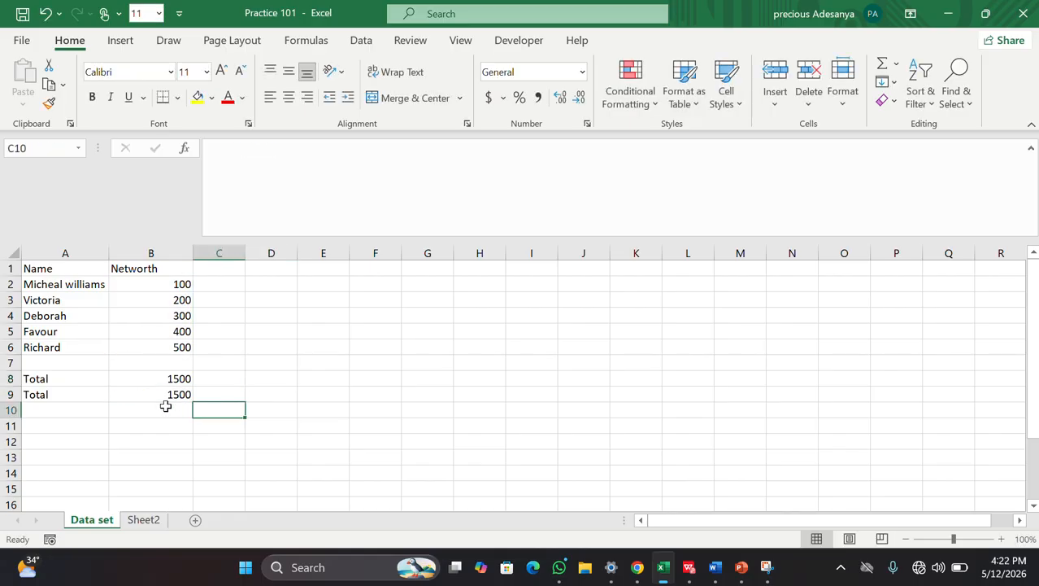
Step: Label cell A10 as Average
{"action": "double_click", "coordinate": [48, 411]}
{"action": "type", "text": "Average"}
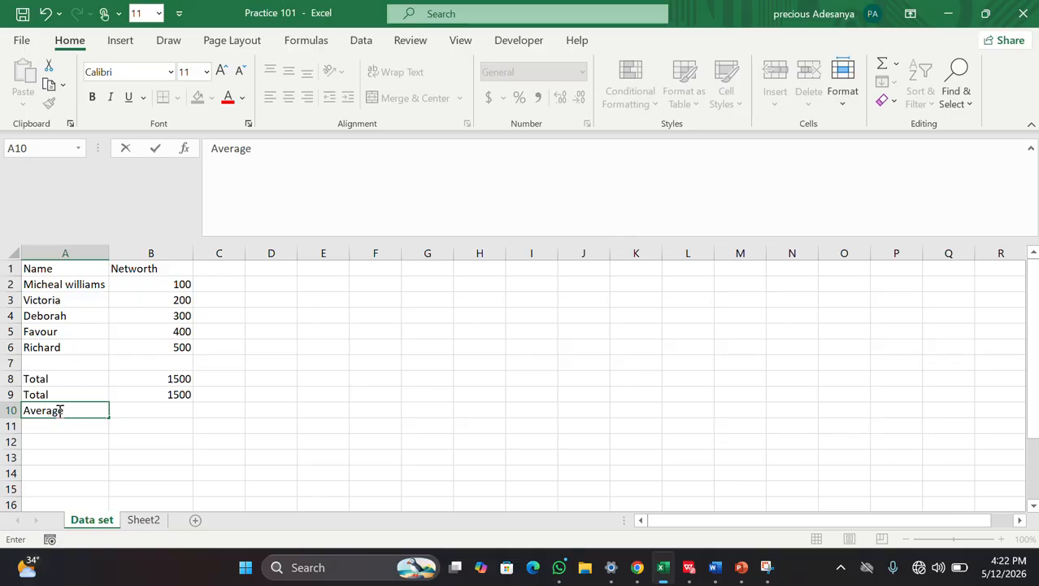
{"action": "left_click", "coordinate": [162, 414]}
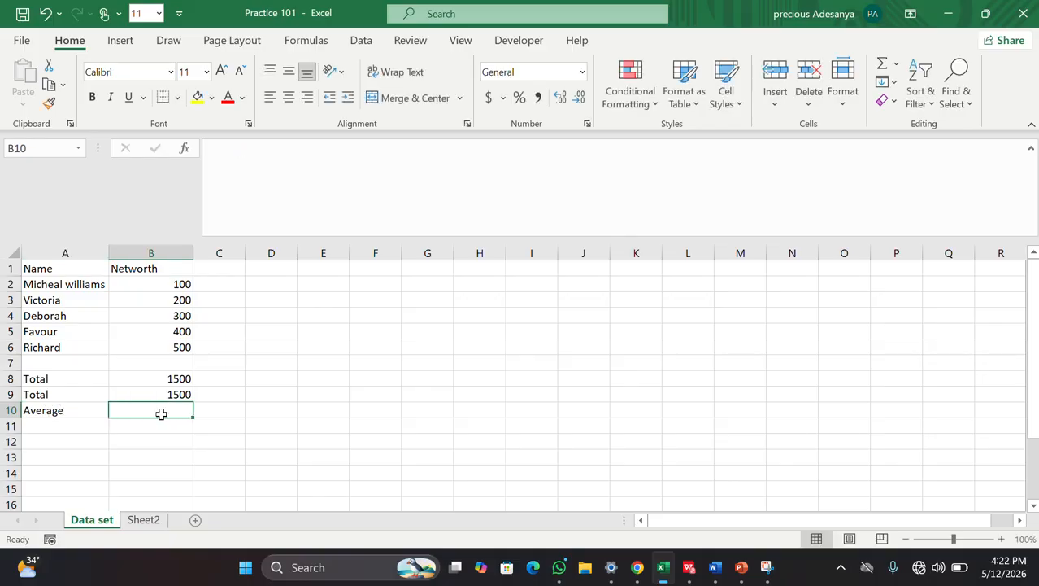
Step: Start and discard a formula in B10, leaving it empty and selected
{"action": "double_click", "coordinate": [153, 412]}
{"action": "type", "text": "="}
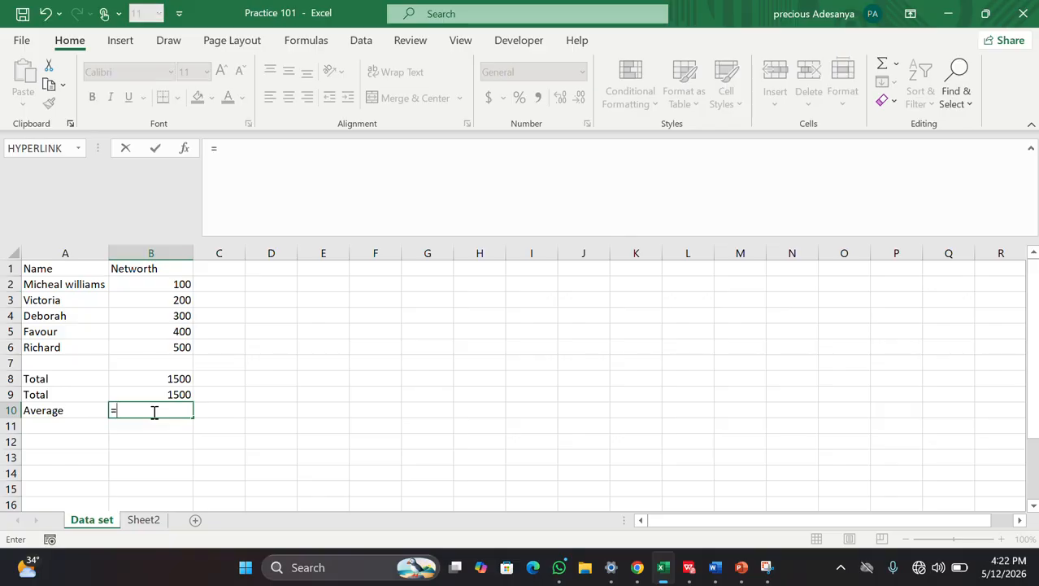
{"action": "key", "text": "BackSpace"}
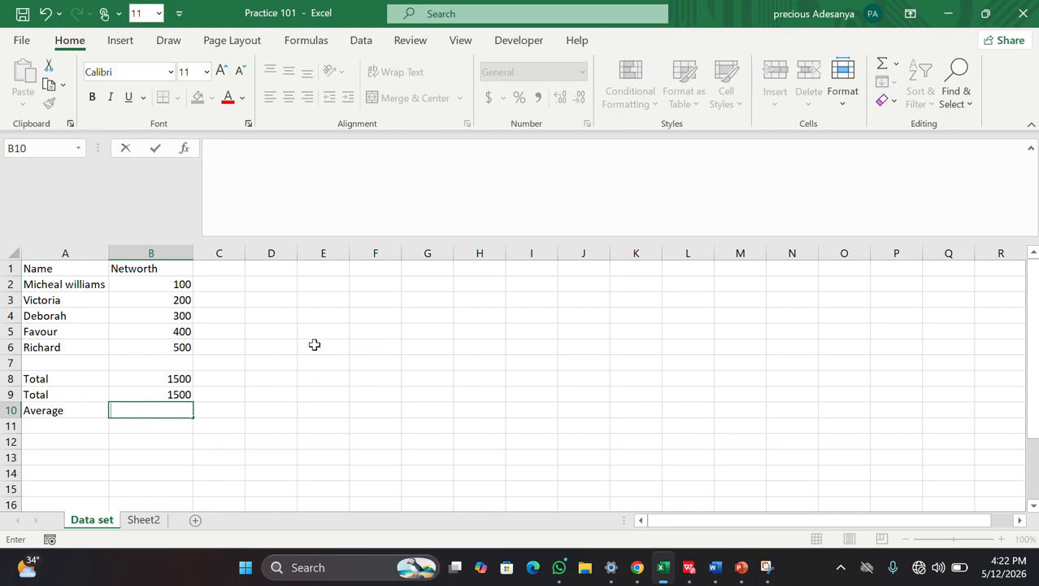
{"action": "left_click", "coordinate": [186, 346]}
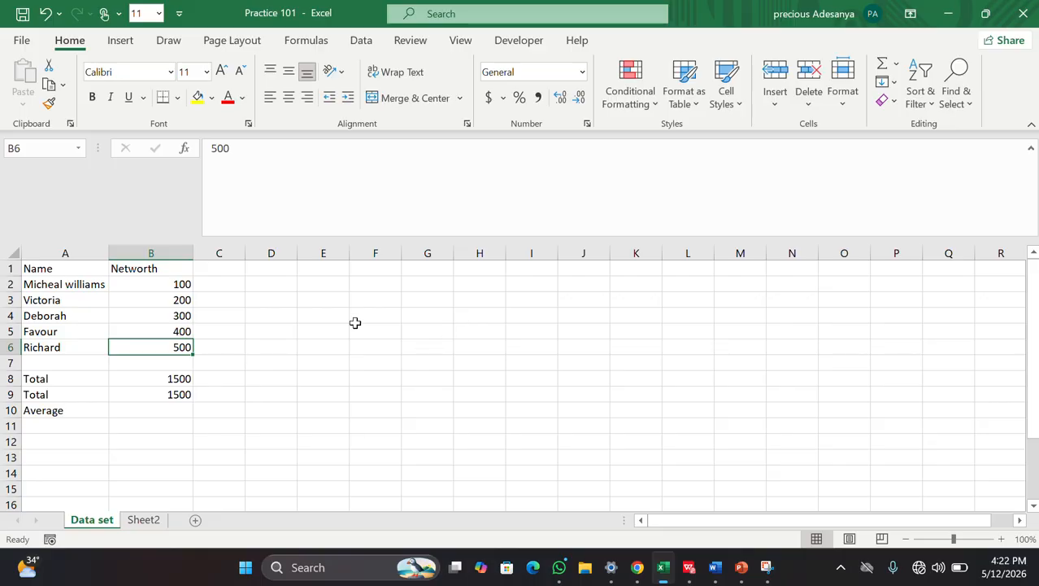
{"action": "left_click", "coordinate": [125, 412]}
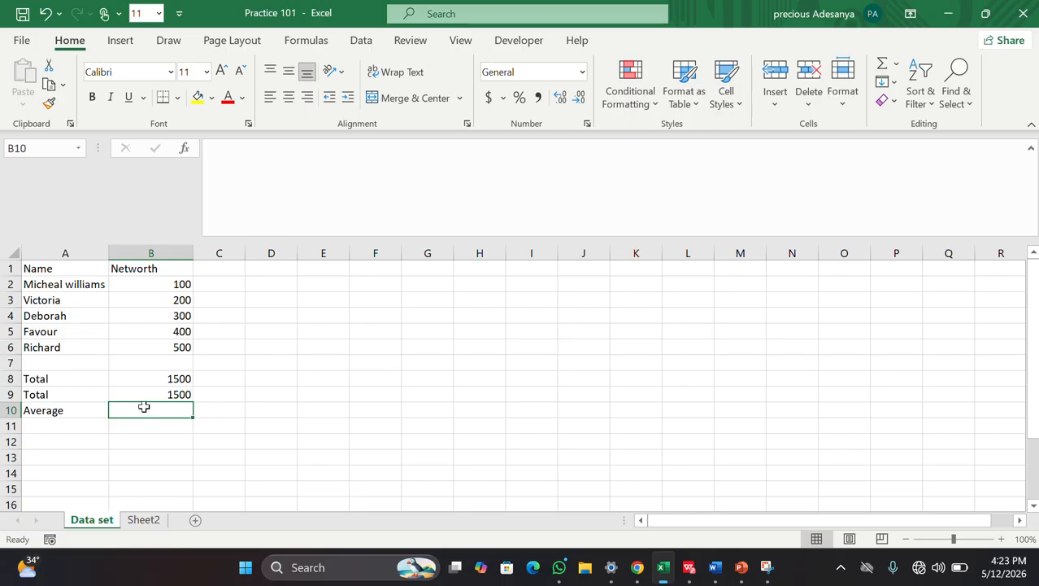
Step: Start an AVERAGE formula in B10 over the Networth values B2:B6
{"action": "double_click", "coordinate": [144, 406]}
{"action": "type", "text": "=ave"}
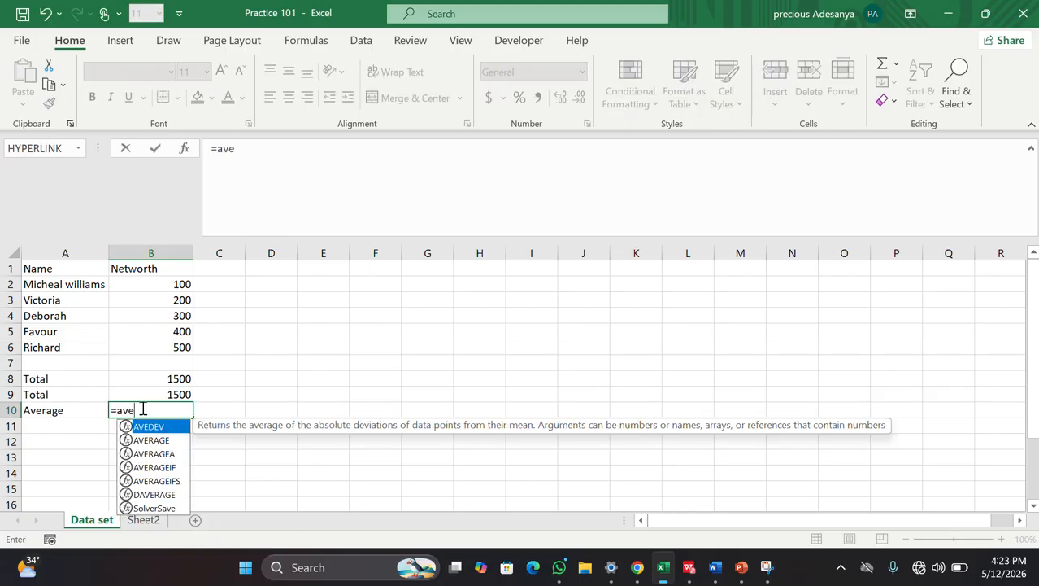
{"action": "double_click", "coordinate": [152, 439]}
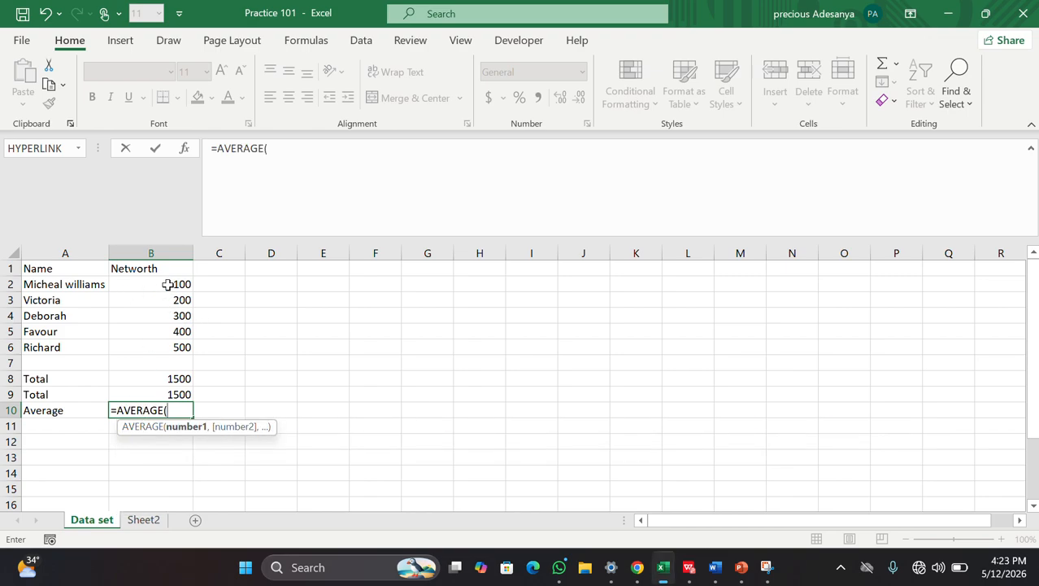
{"action": "left_click_drag", "start_coordinate": [170, 284], "coordinate": [172, 350]}
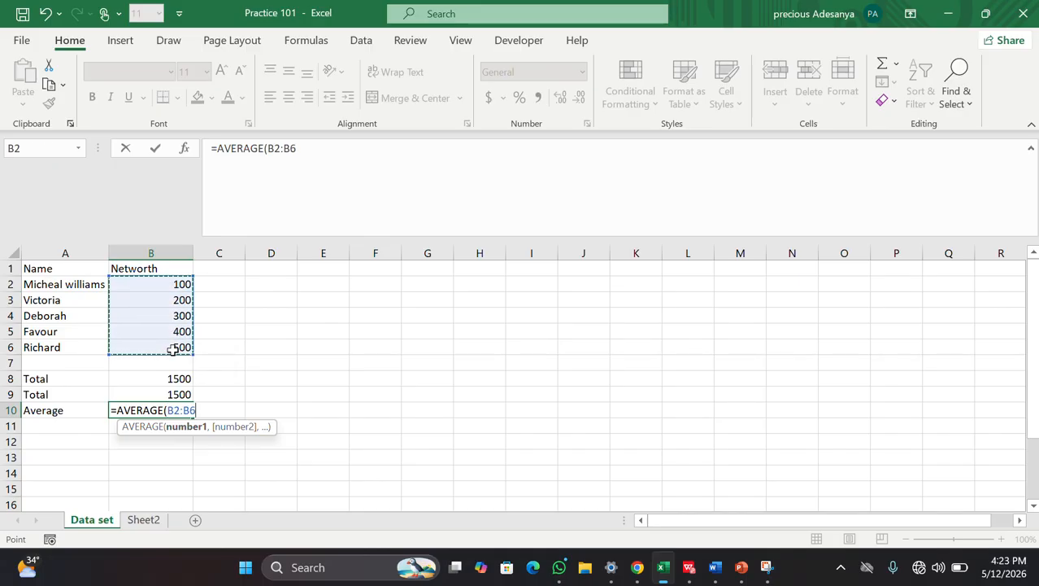
Step: Fix the range reference and commit =AVERAGE(B2:B6) in B10, showing 300
{"action": "key", "text": "BackSpace"}
{"action": "key", "text": "BackSpace"}
{"action": "key", "text": "BackSpace"}
{"action": "key", "text": "BackSpace"}
{"action": "key", "text": "BackSpace"}
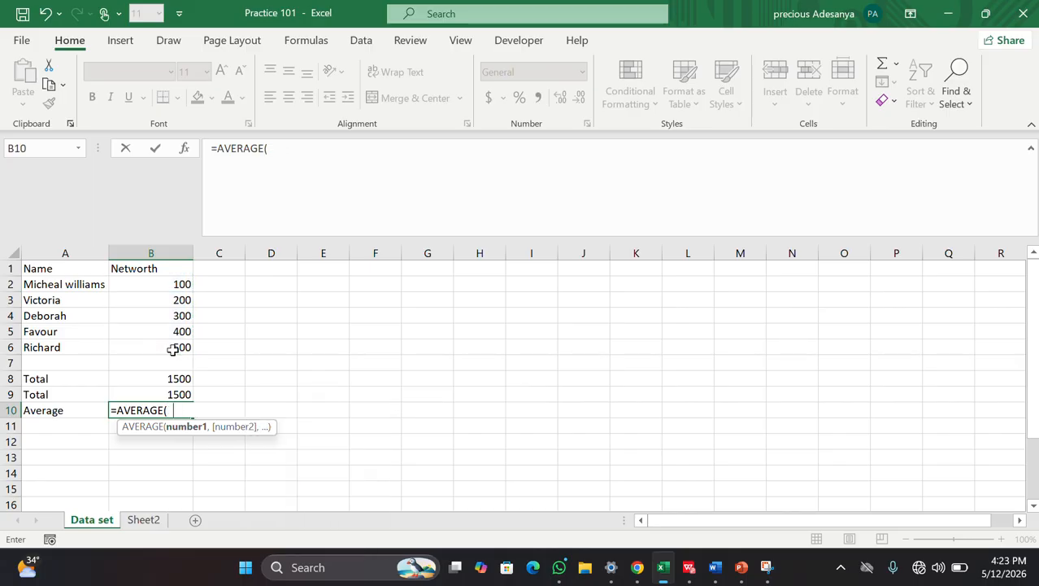
{"action": "type", "text": "av"}
{"action": "key", "text": "BackSpace"}
{"action": "key", "text": "BackSpace"}
{"action": "key", "text": "BackSpace"}
{"action": "type", "text": "b2"}
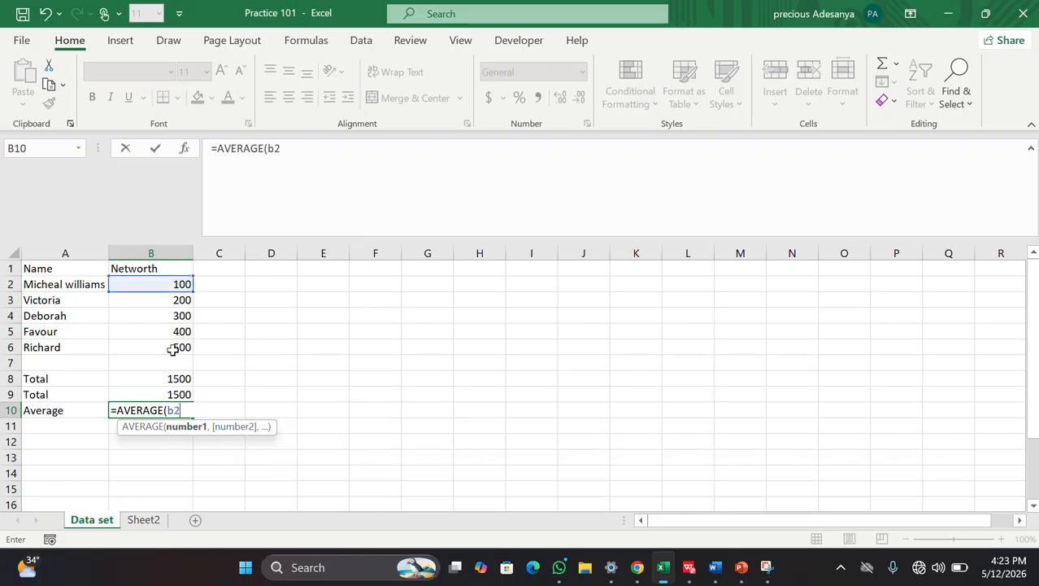
{"action": "key", "text": "BackSpace"}
{"action": "key", "text": "BackSpace"}
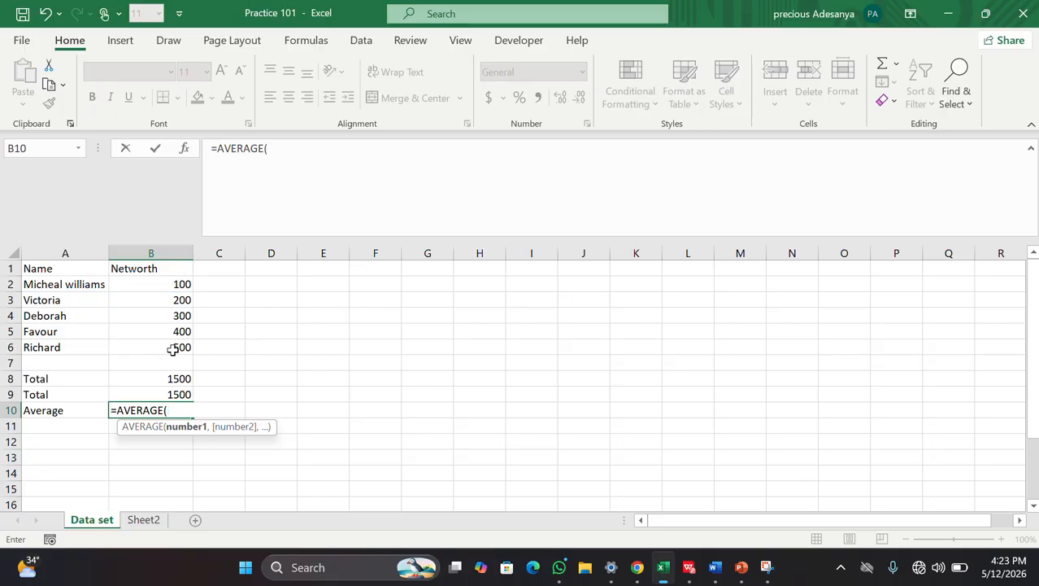
{"action": "type", "text": "bw:"}
{"action": "key", "text": "BackSpace"}
{"action": "key", "text": "BackSpace"}
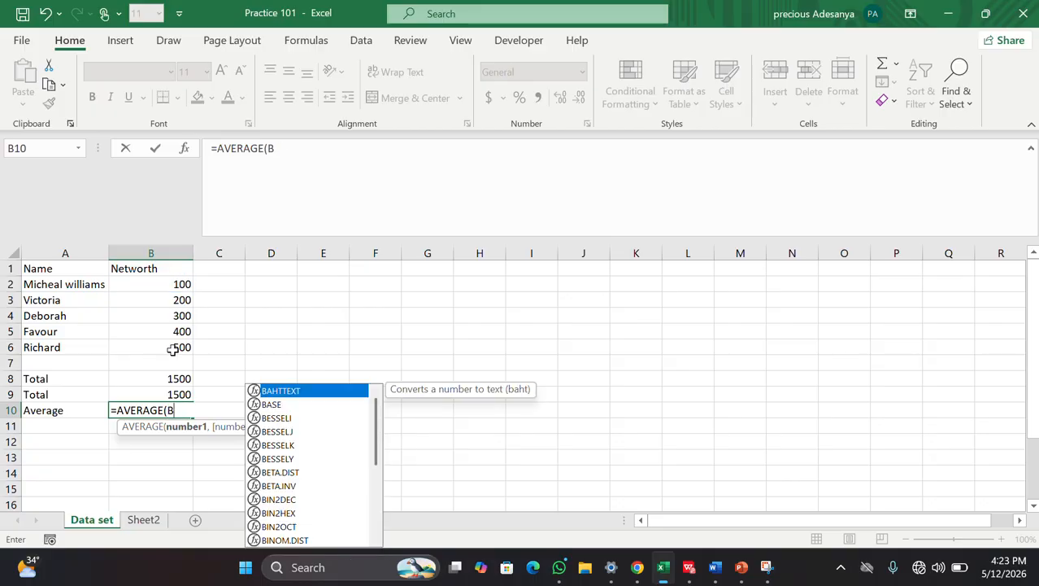
{"action": "type", "text": "2:"}
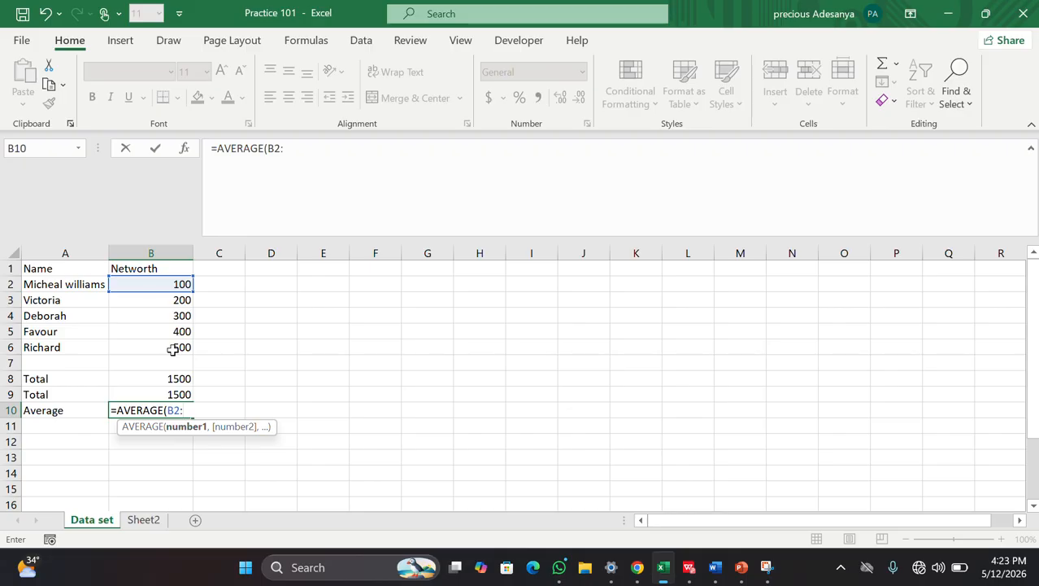
{"action": "type", "text": "b6)"}
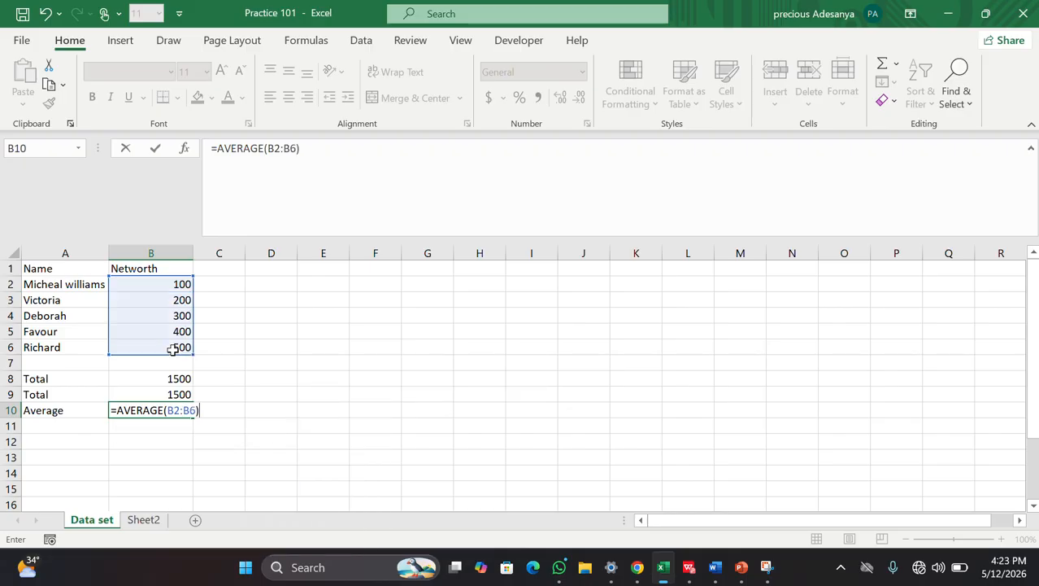
{"action": "key", "text": "Return"}
{"action": "left_click", "coordinate": [318, 461]}
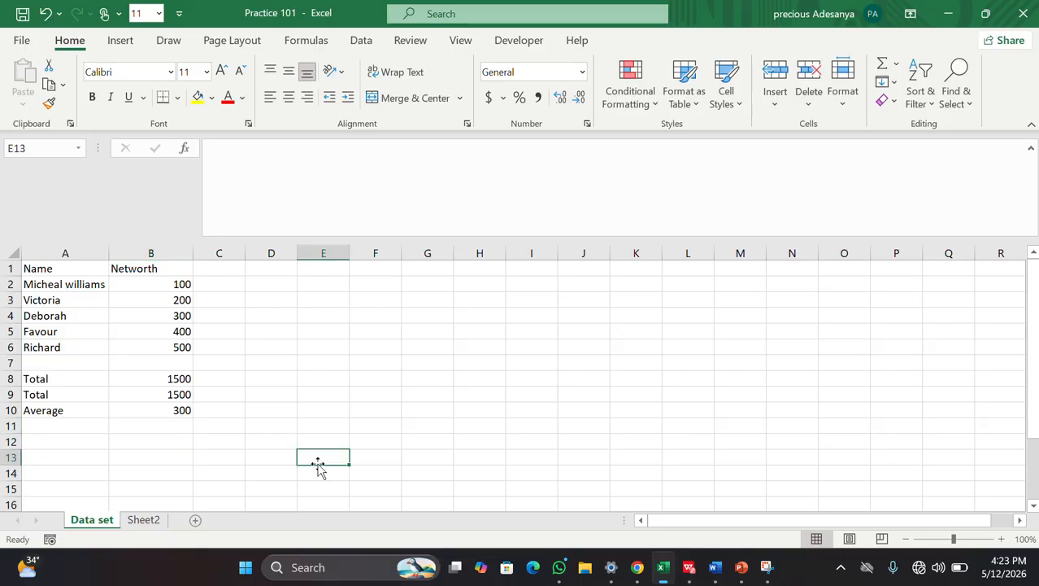
Step: Add the labels Min in A11 and Max in A12
{"action": "double_click", "coordinate": [44, 428]}
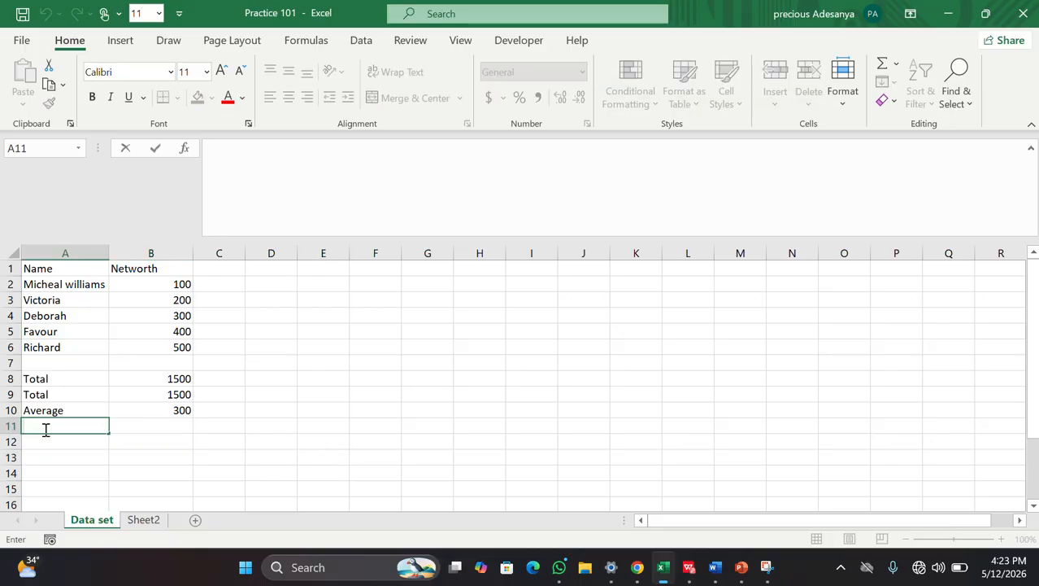
{"action": "type", "text": "Min"}
{"action": "left_click", "coordinate": [42, 442]}
{"action": "type", "text": "Max"}
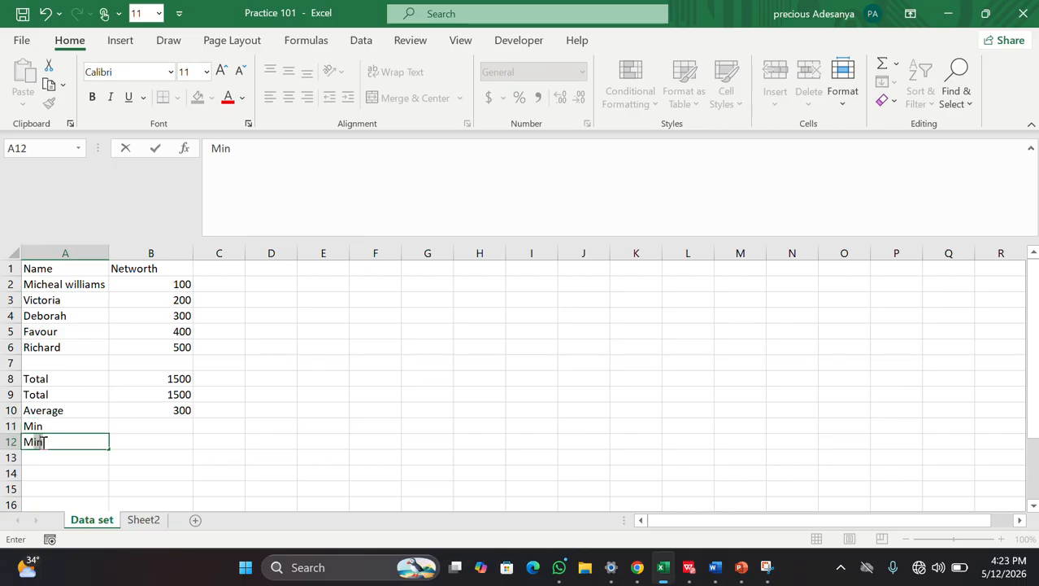
Step: Enter =MIN(B2:B6) in B11, showing 100
{"action": "double_click", "coordinate": [164, 428]}
{"action": "type", "text": "="}
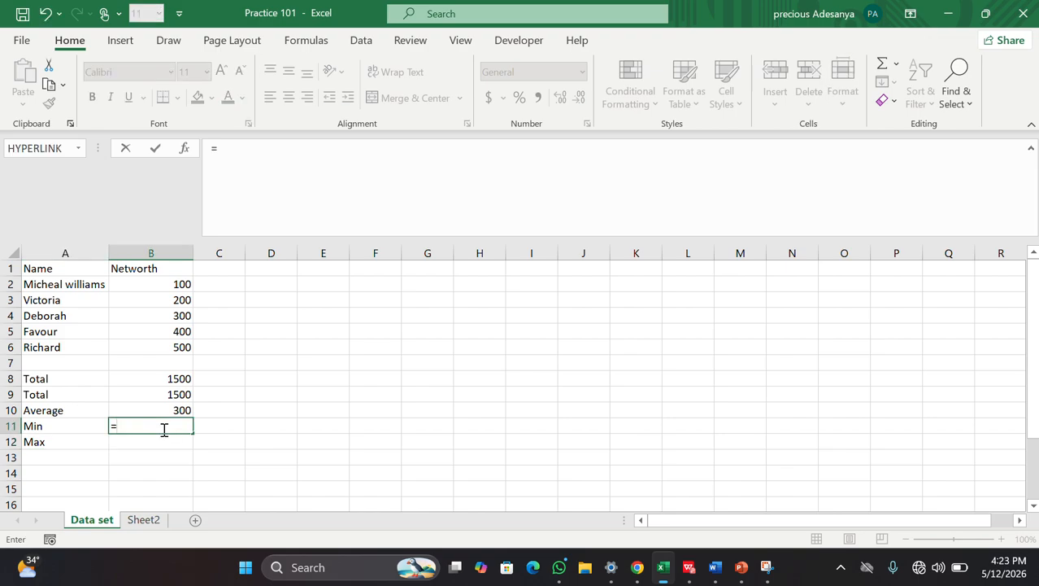
{"action": "type", "text": "min"}
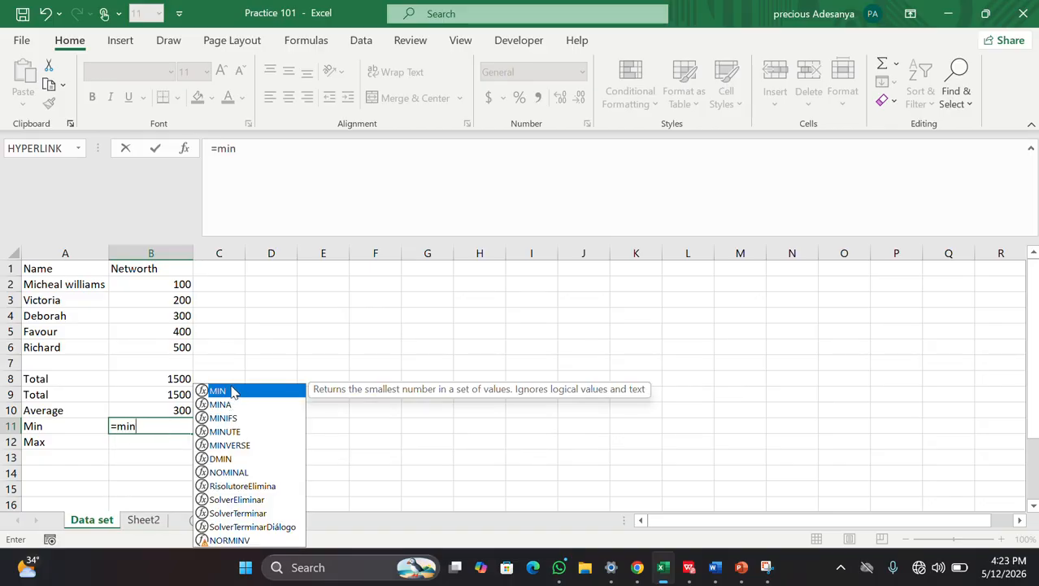
{"action": "double_click", "coordinate": [218, 392]}
{"action": "left_click_drag", "start_coordinate": [174, 284], "coordinate": [171, 347]}
{"action": "type", "text": ")"}
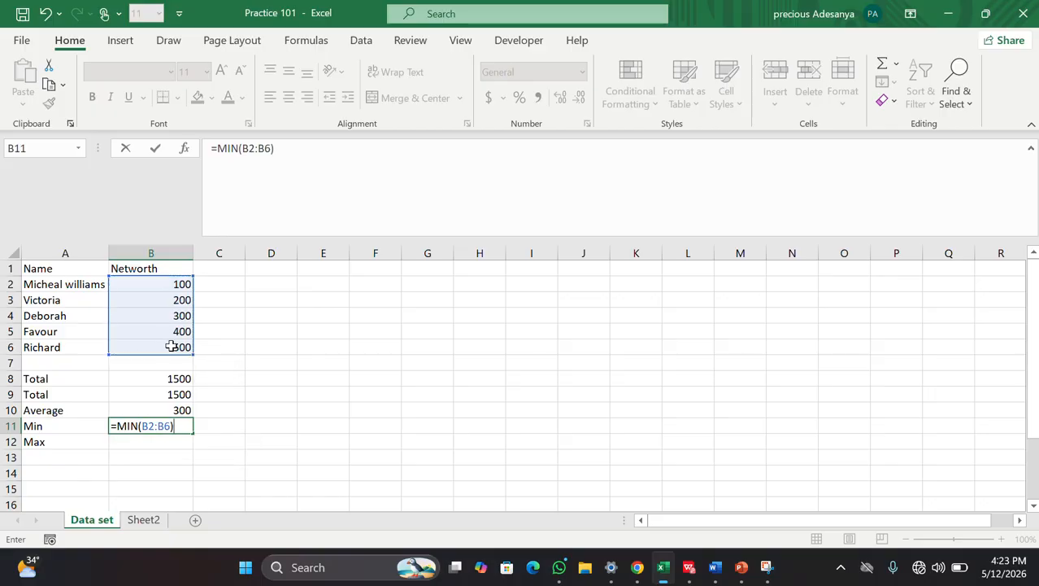
{"action": "key", "text": "Return"}
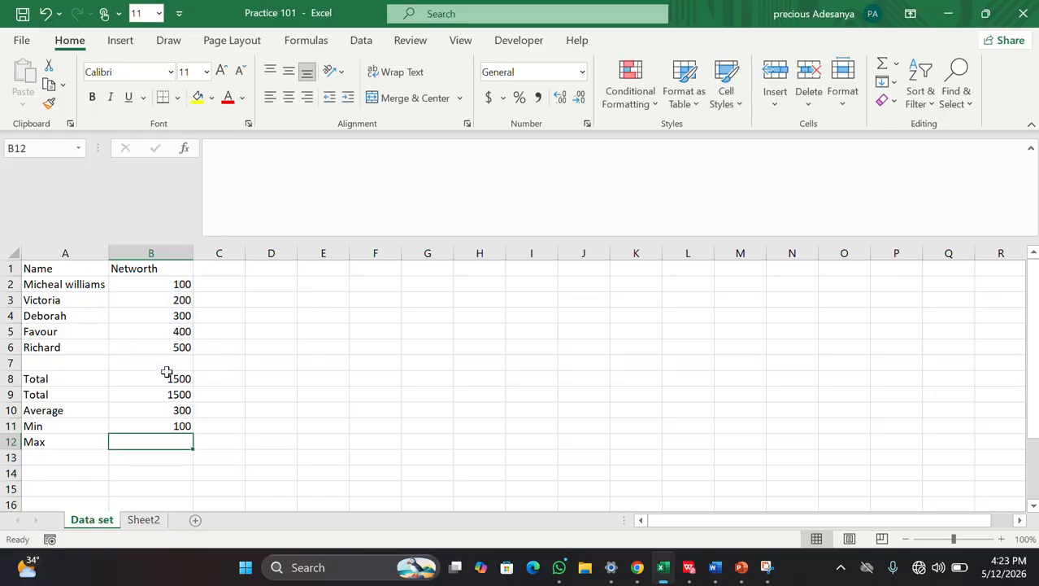
Step: Enter =MAX(B2:B6) in B12, showing 500
{"action": "double_click", "coordinate": [157, 445]}
{"action": "type", "text": "=ma"}
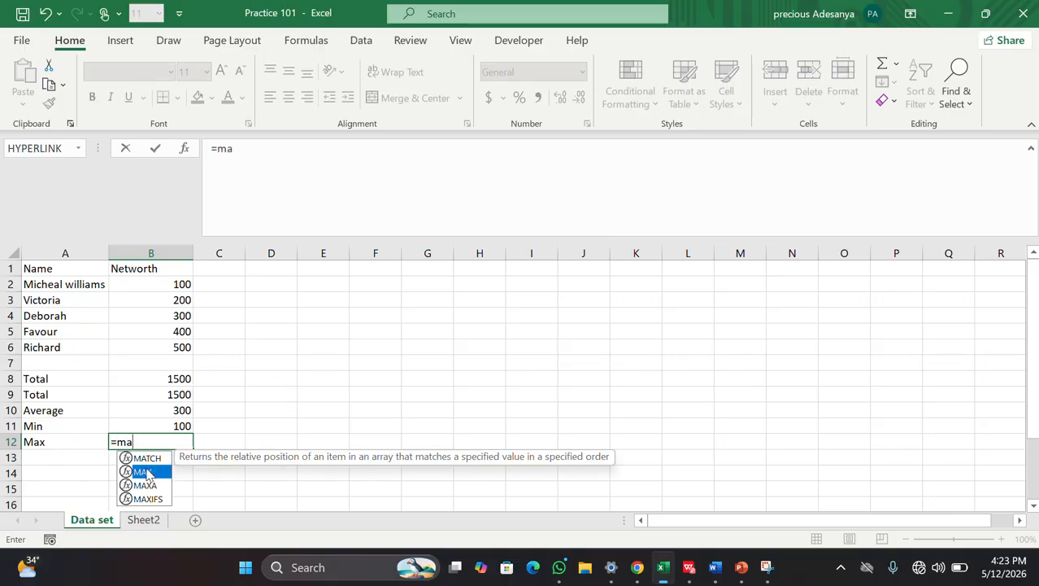
{"action": "double_click", "coordinate": [148, 474]}
{"action": "left_click_drag", "start_coordinate": [179, 284], "coordinate": [173, 345]}
{"action": "type", "text": ")"}
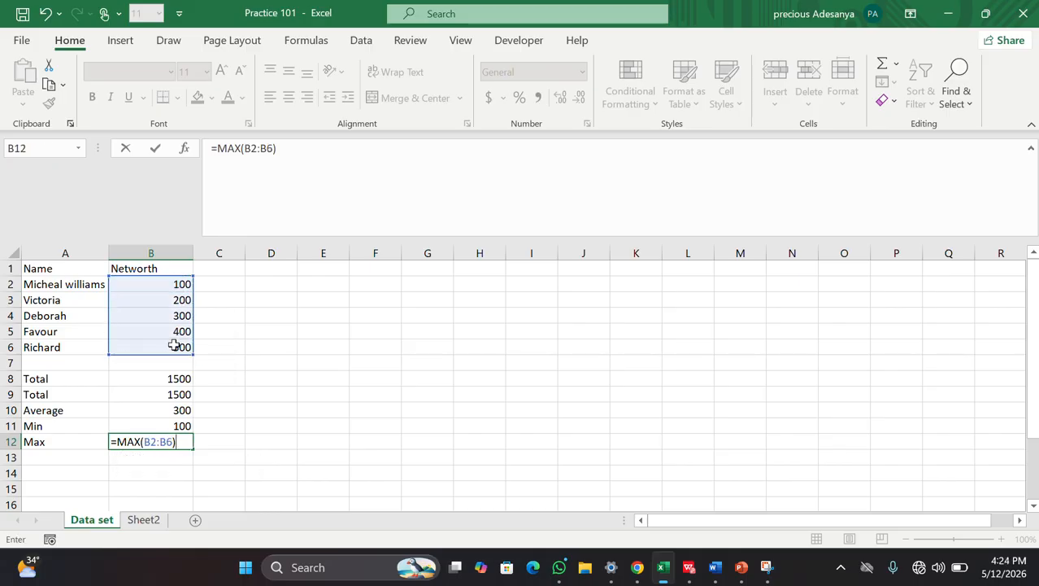
{"action": "key", "text": "Return"}
{"action": "left_click", "coordinate": [435, 437]}
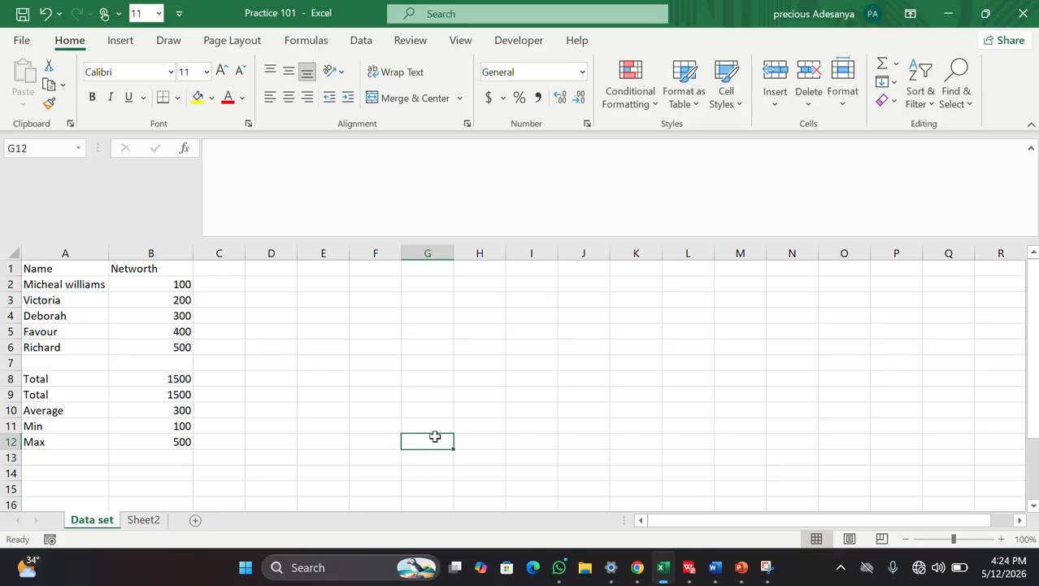
Step: Put the header Stars in C1 and the values 2, 4, 5, 8, 3 in C2:C6
{"action": "double_click", "coordinate": [232, 270]}
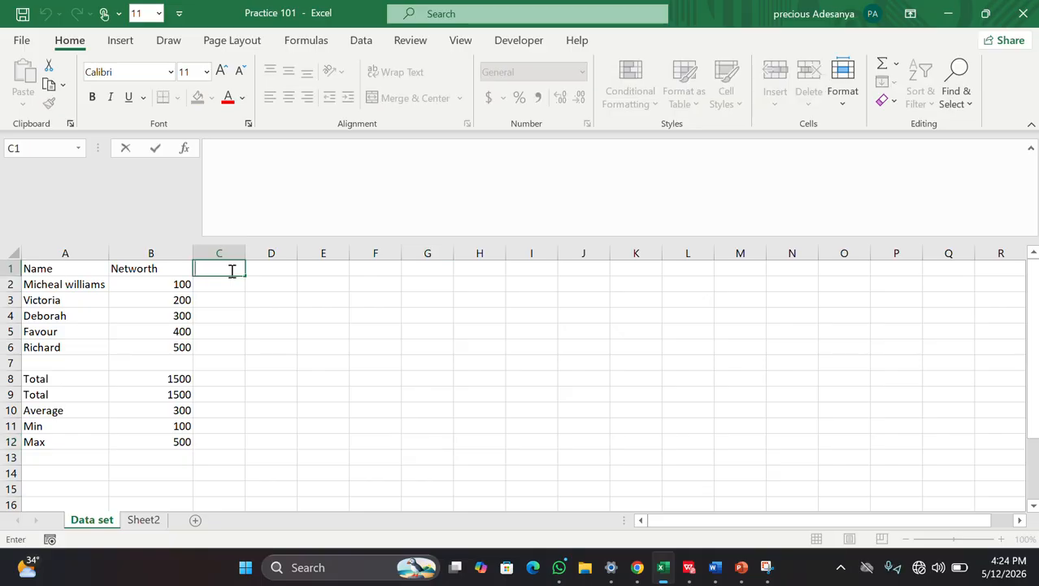
{"action": "type", "text": "St"}
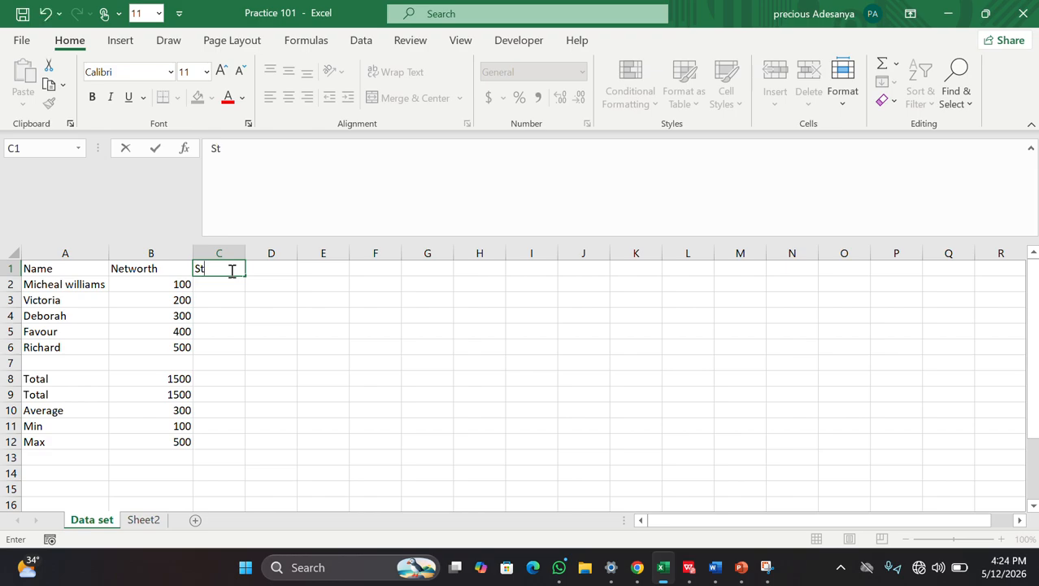
{"action": "type", "text": "ars"}
{"action": "key", "text": "Return"}
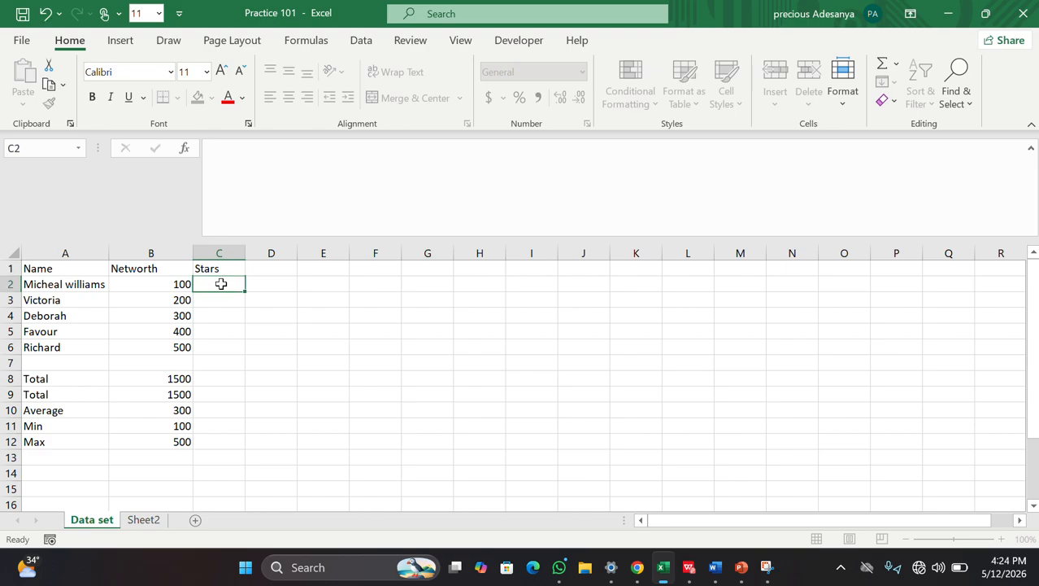
{"action": "type", "text": "2"}
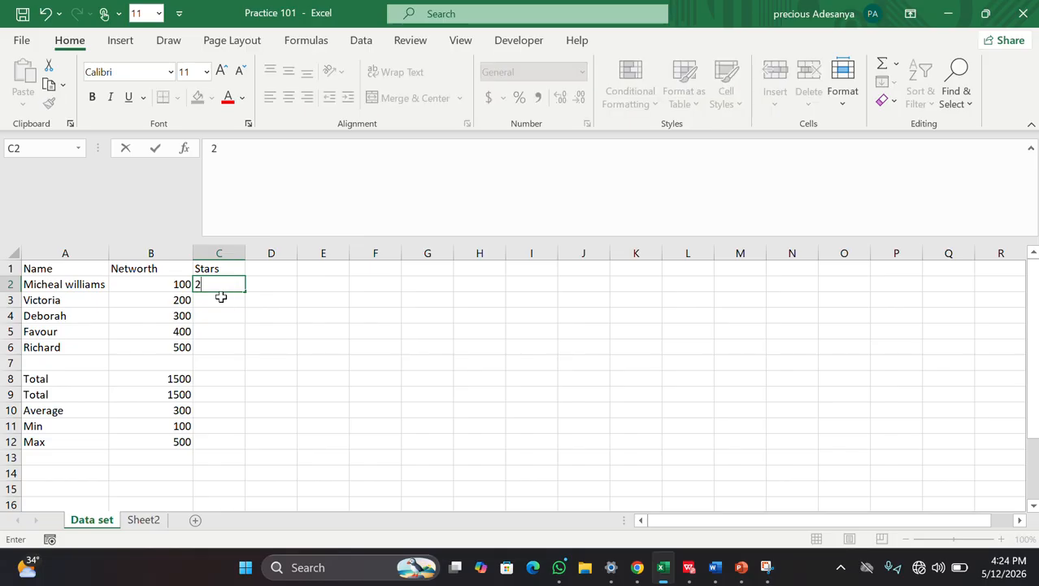
{"action": "left_click", "coordinate": [216, 300]}
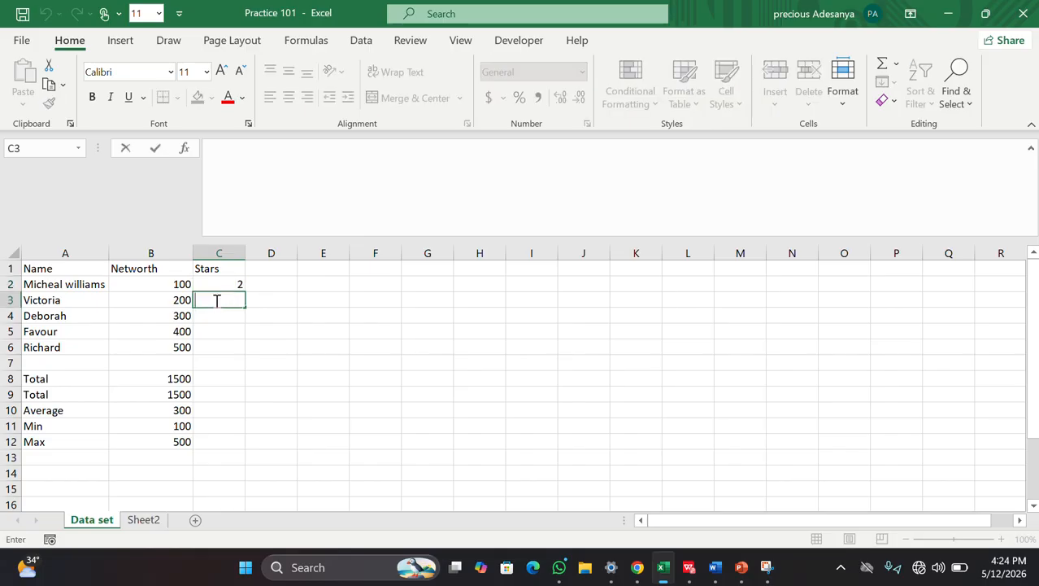
{"action": "type", "text": "4"}
{"action": "left_click", "coordinate": [215, 316]}
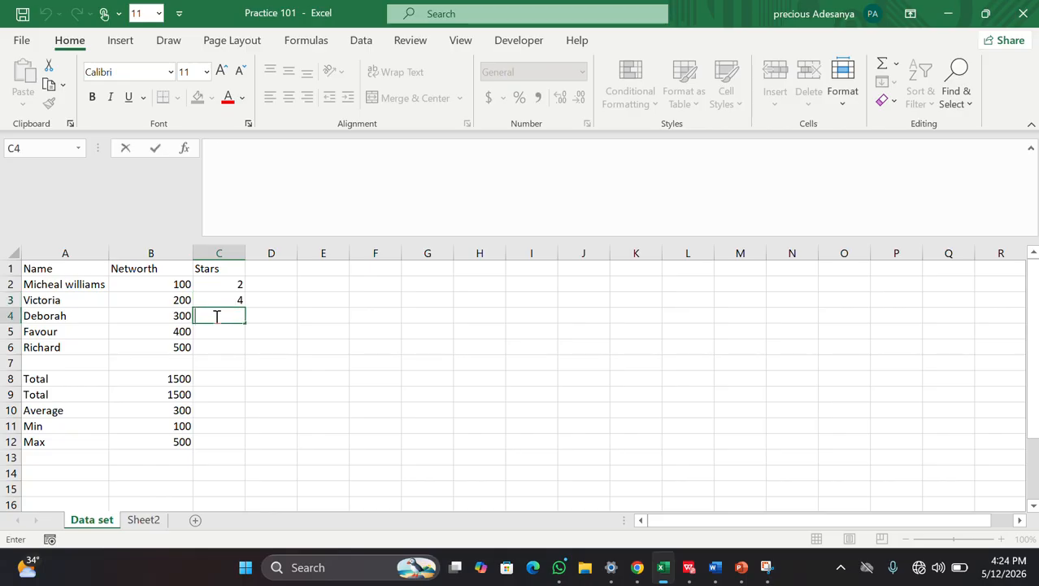
{"action": "type", "text": "5"}
{"action": "left_click", "coordinate": [211, 331]}
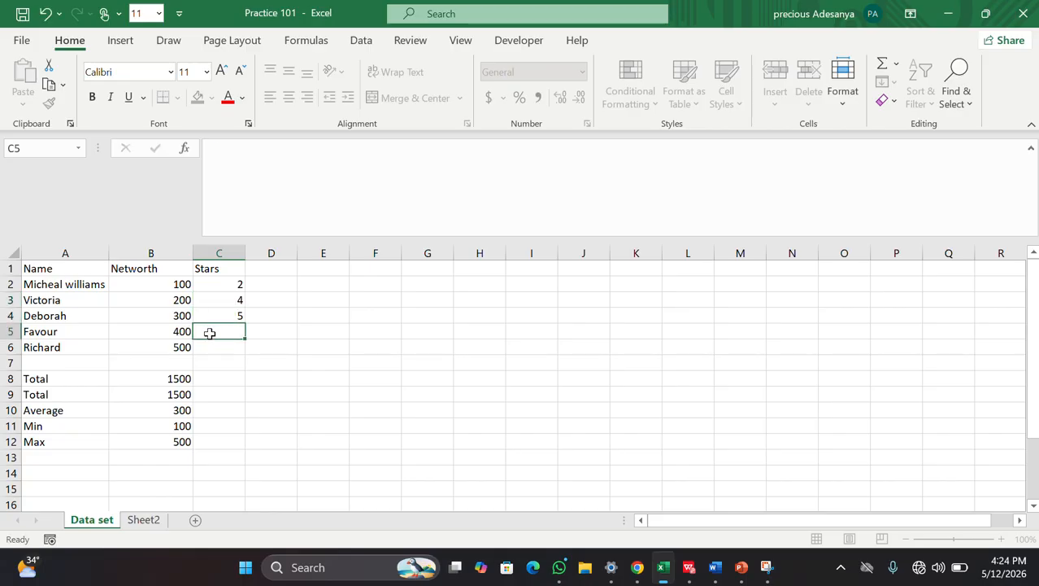
{"action": "type", "text": "8"}
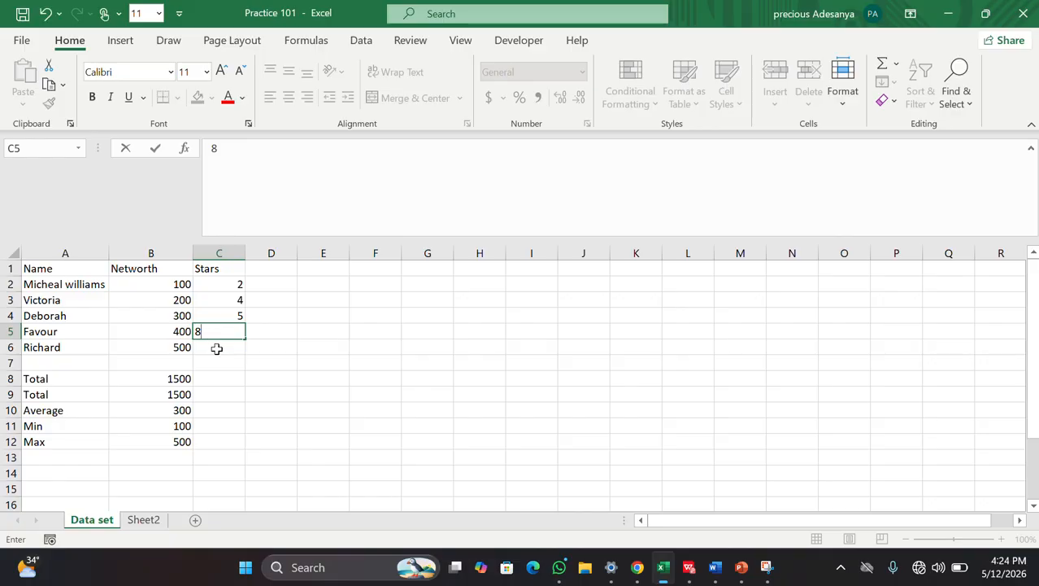
{"action": "left_click", "coordinate": [218, 349]}
{"action": "type", "text": "3"}
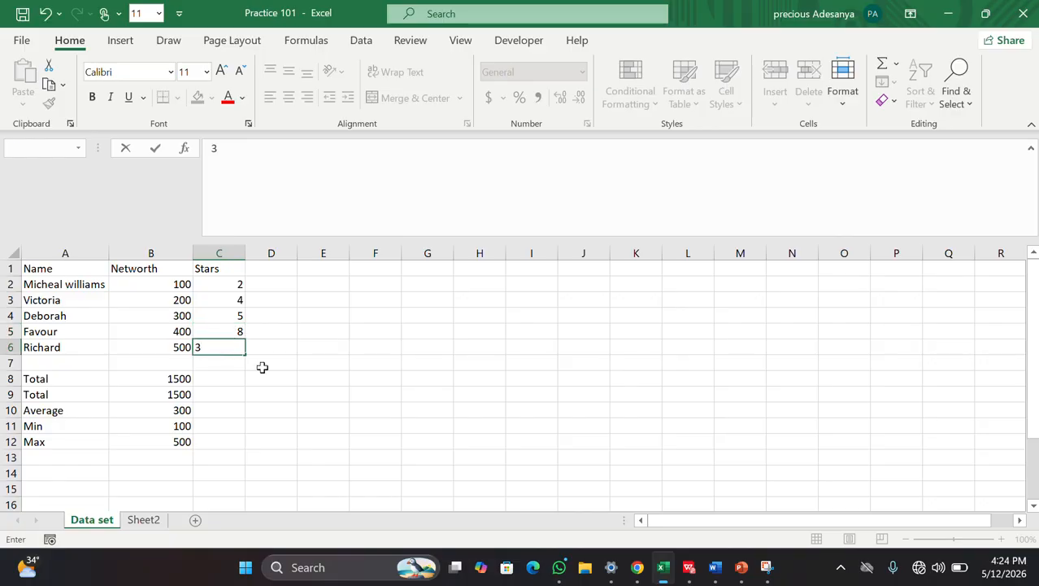
{"action": "left_click", "coordinate": [317, 404]}
{"action": "left_click", "coordinate": [271, 273]}
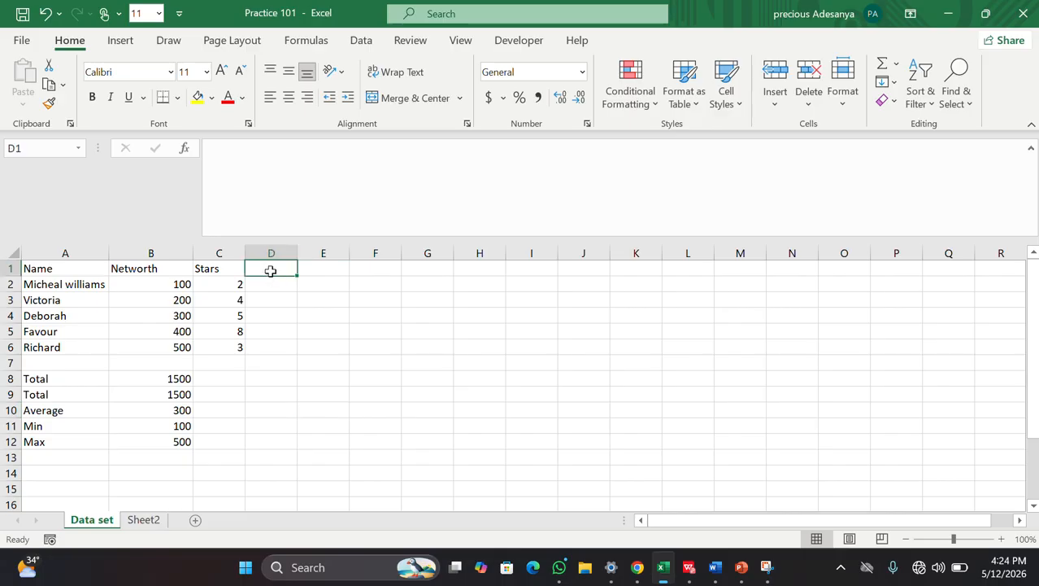
Step: Head column D with NS
{"action": "double_click", "coordinate": [270, 271]}
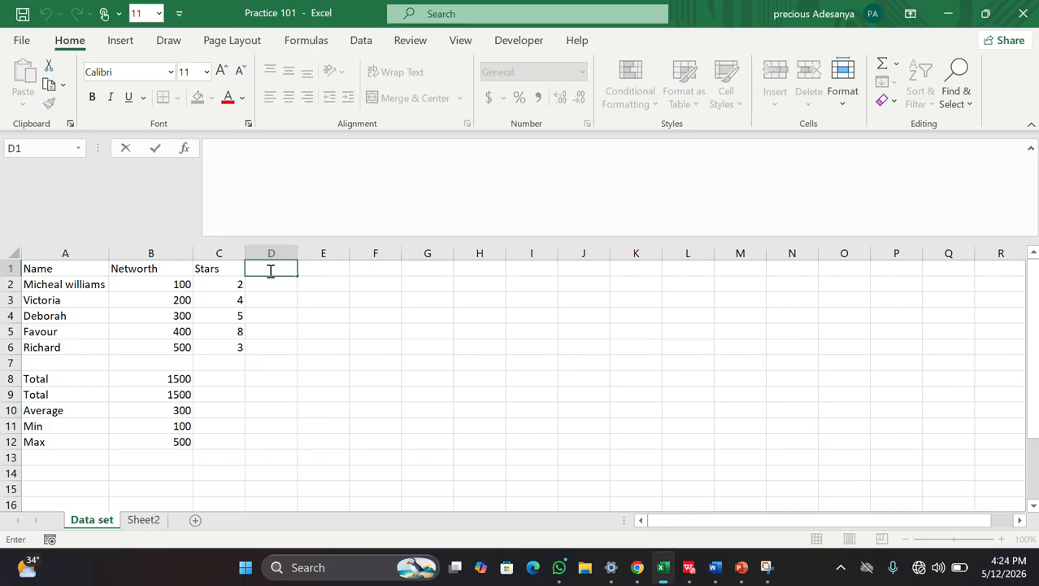
{"action": "type", "text": "NS"}
{"action": "left_click", "coordinate": [275, 284]}
Step: Enter =B2*C2 in D2 to multiply Networth by Stars, showing 200
{"action": "double_click", "coordinate": [274, 284]}
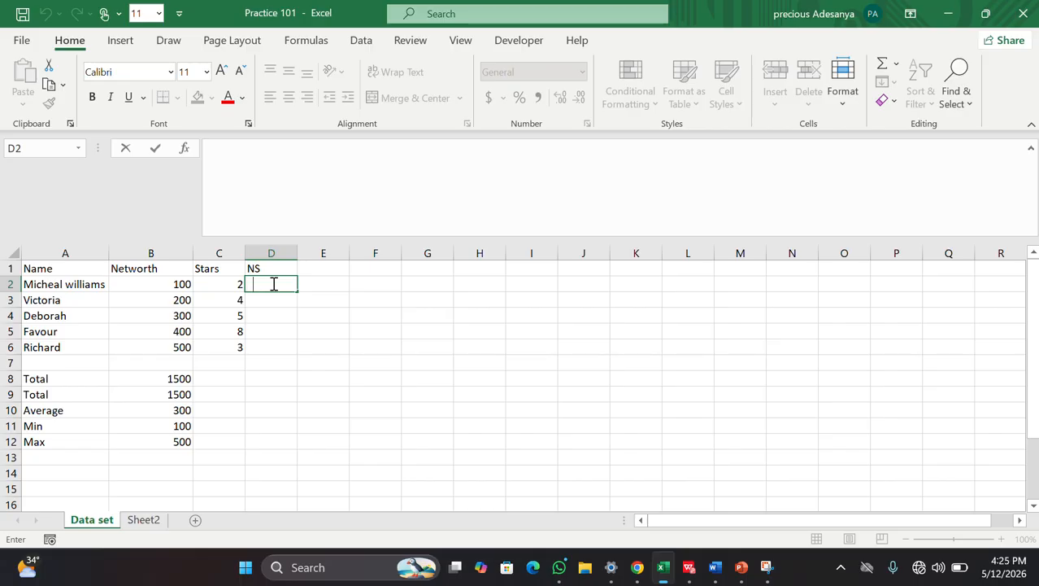
{"action": "type", "text": "="}
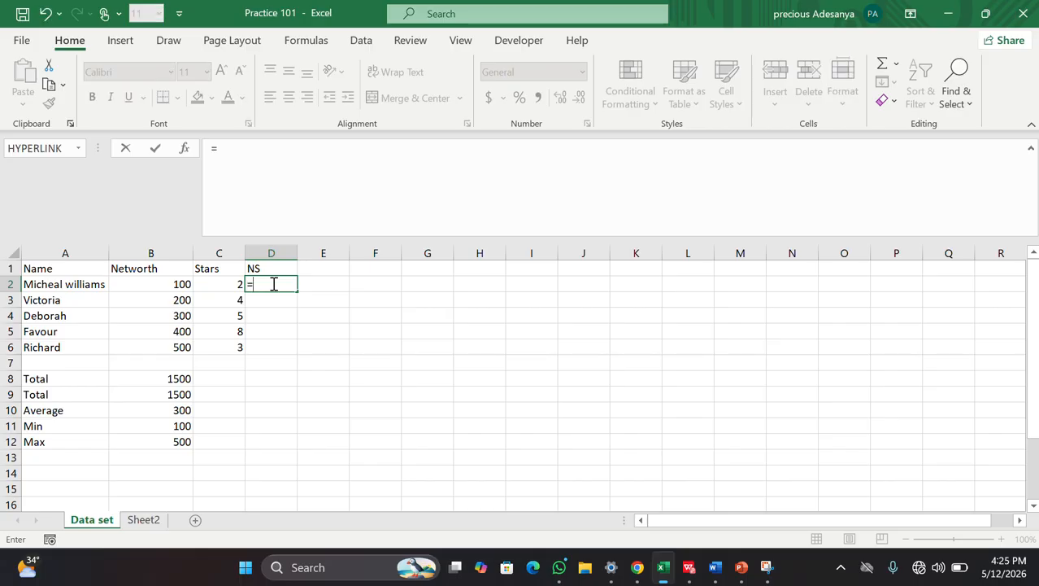
{"action": "left_click", "coordinate": [182, 283]}
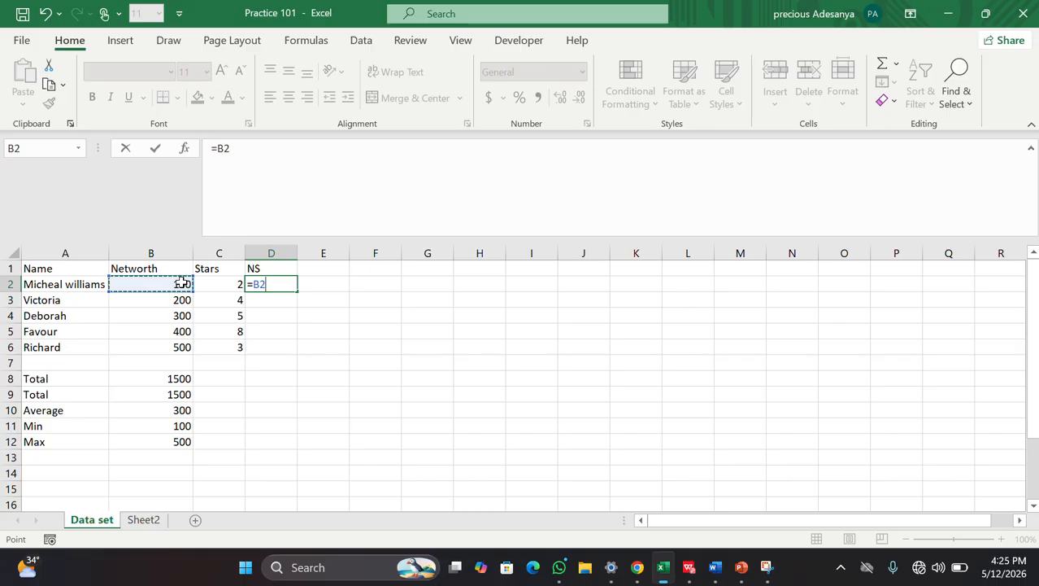
{"action": "type", "text": "*"}
{"action": "left_click", "coordinate": [223, 283]}
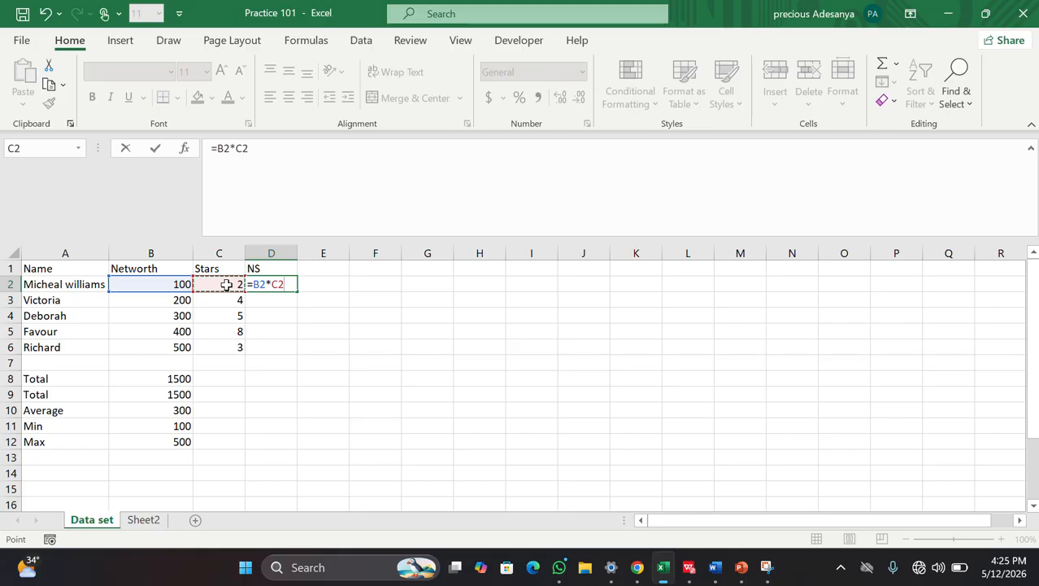
{"action": "key", "text": "BackSpace"}
{"action": "key", "text": "BackSpace"}
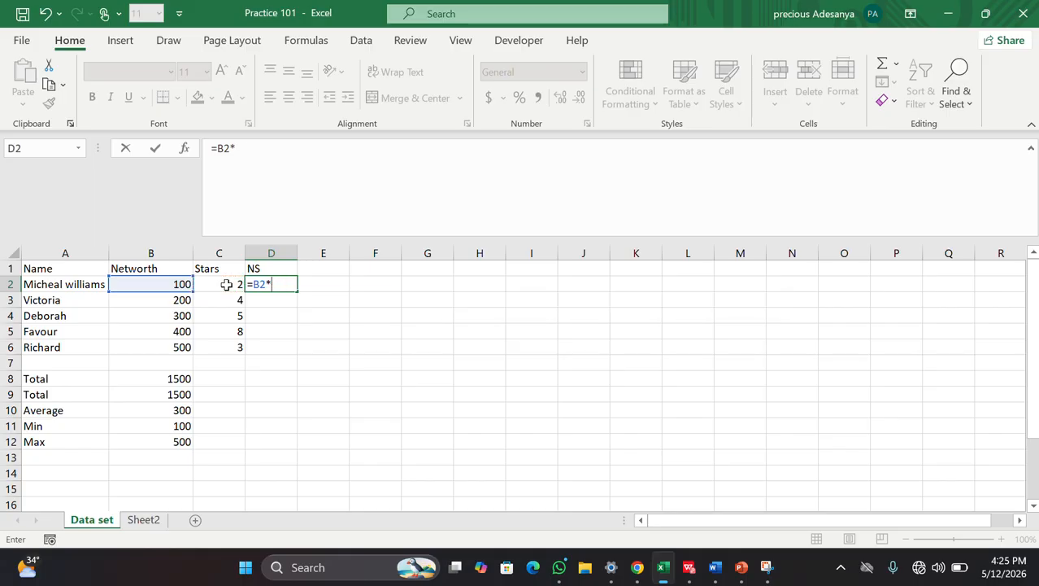
{"action": "key", "text": "BackSpace"}
{"action": "key", "text": "BackSpace"}
{"action": "key", "text": "BackSpace"}
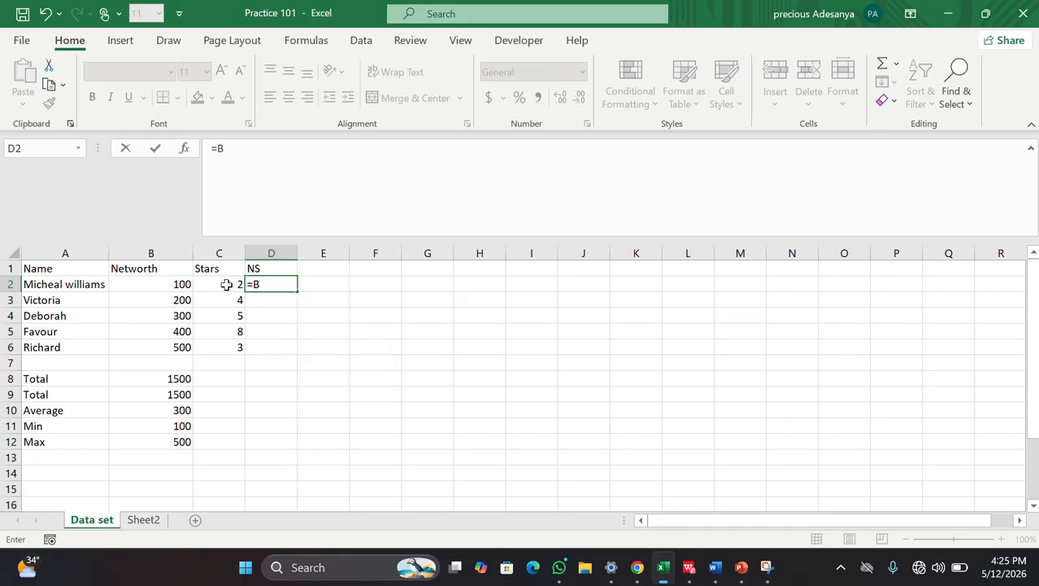
{"action": "type", "text": "b"}
{"action": "type", "text": "BW"}
{"action": "key", "text": "BackSpace"}
{"action": "type", "text": "2"}
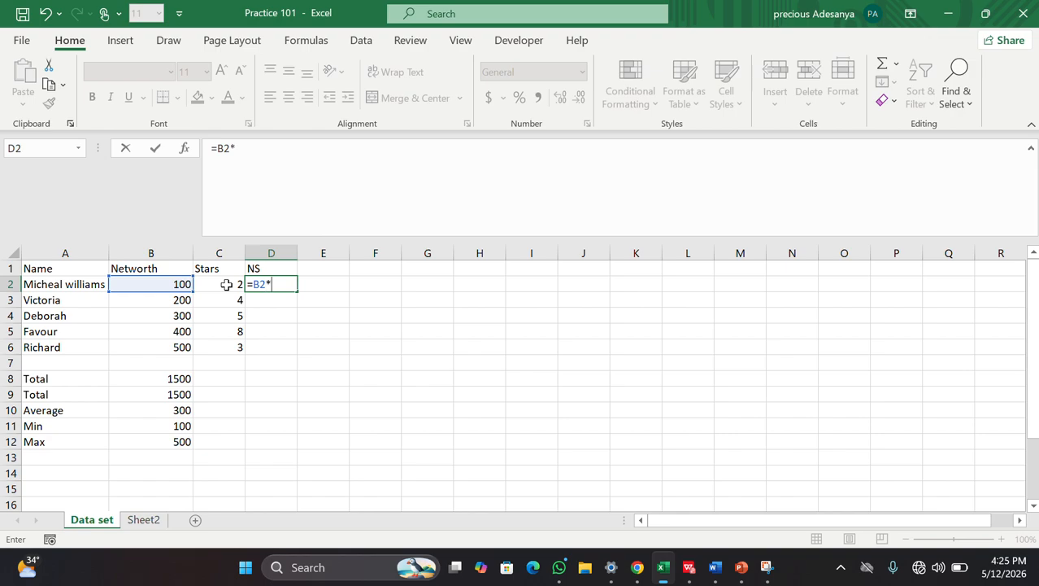
{"action": "type", "text": "*C2"}
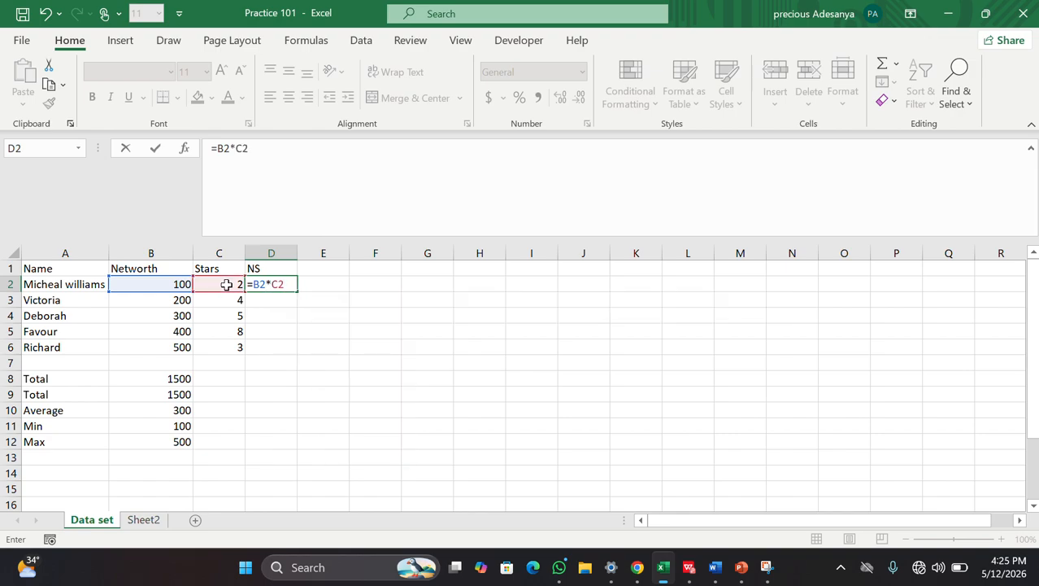
{"action": "key", "text": "Return"}
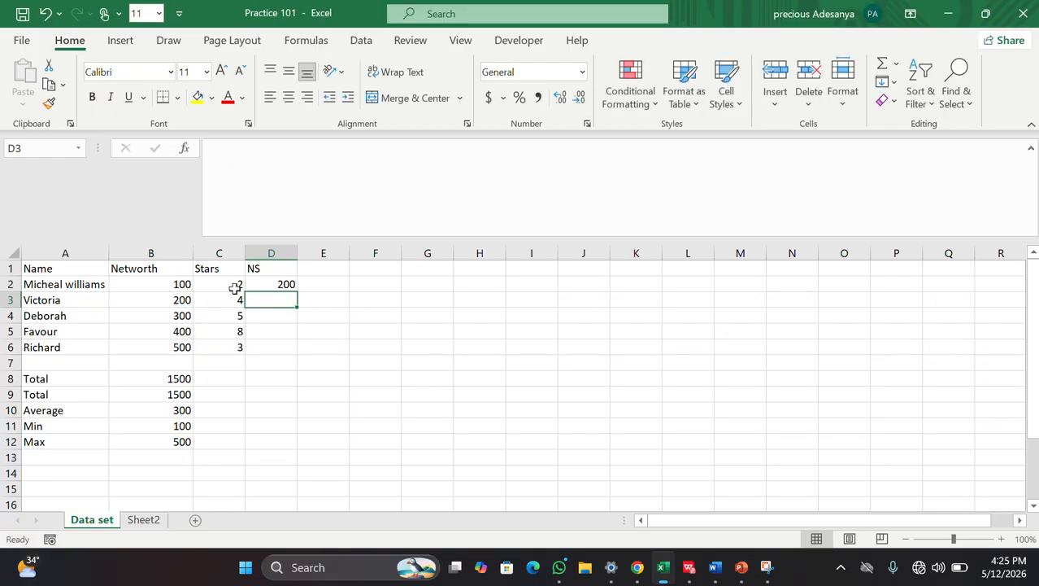
{"action": "left_click", "coordinate": [279, 284]}
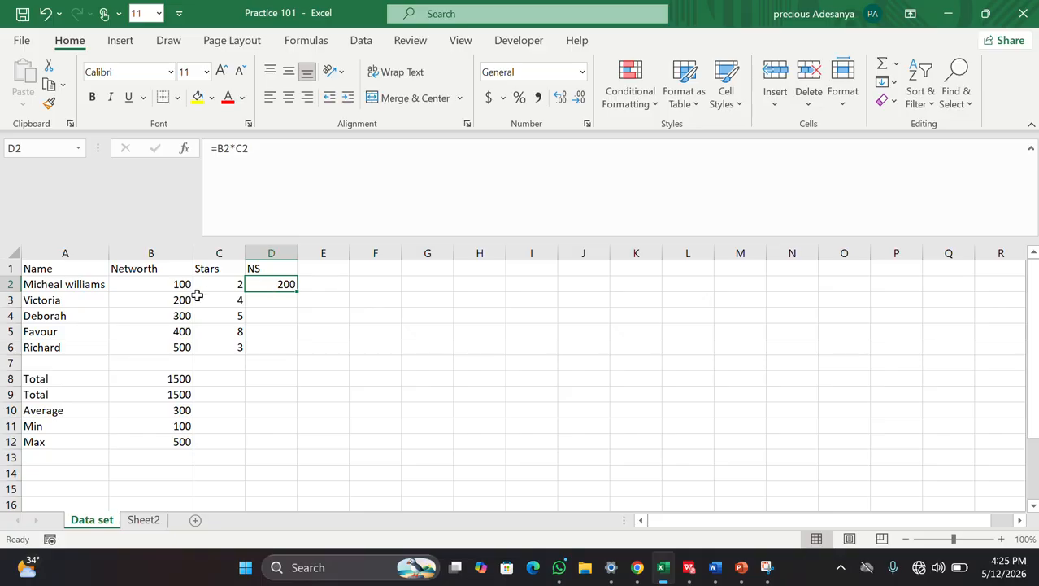
Step: Fill D2's NS formula down to D6, giving 200, 800, 1500, 3200 and 1500
{"action": "left_click", "coordinate": [271, 300]}
{"action": "type", "text": "="}
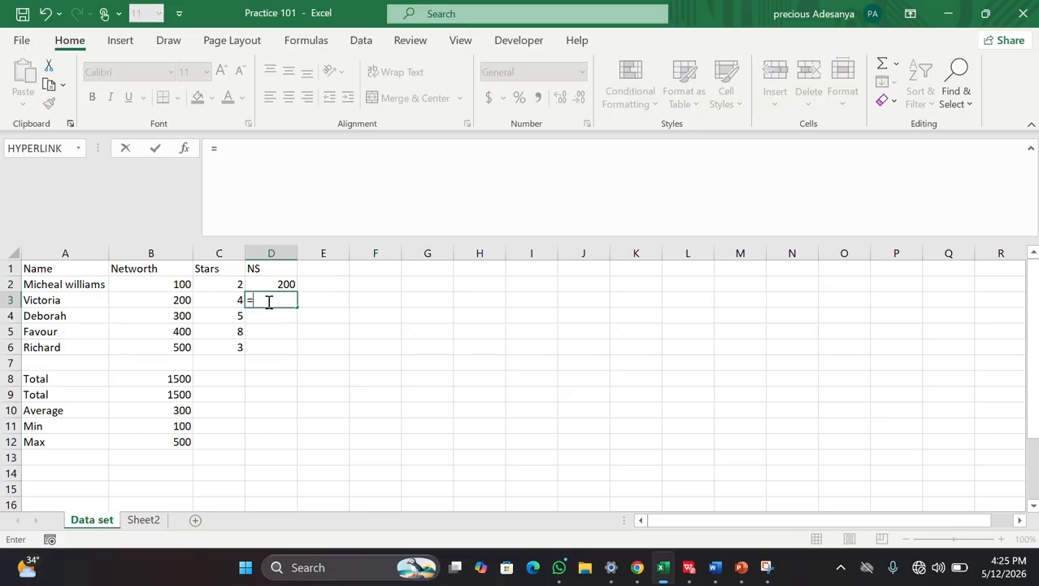
{"action": "key", "text": "BackSpace"}
{"action": "key", "text": "Escape"}
{"action": "left_click", "coordinate": [374, 344]}
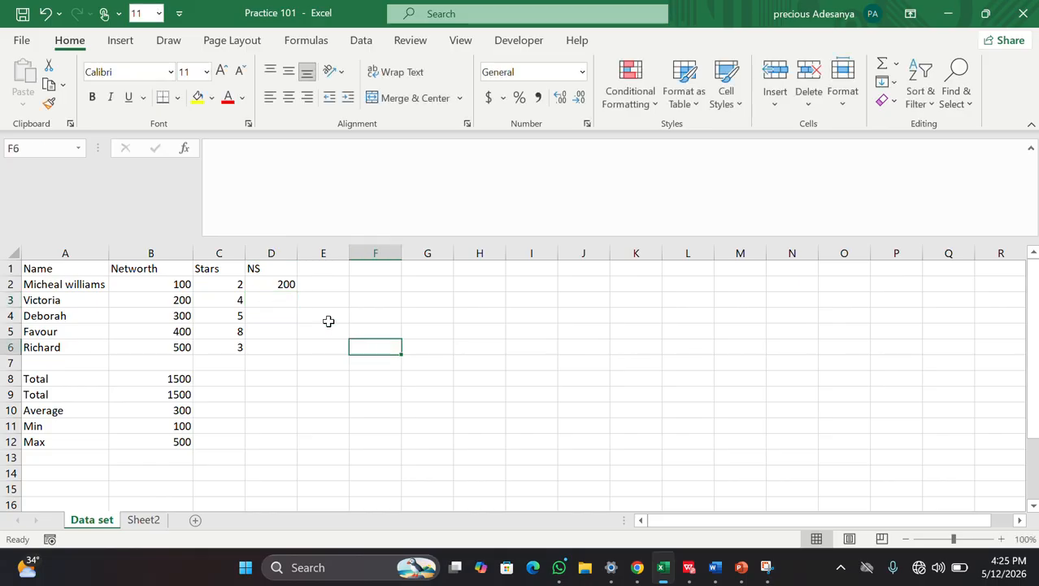
{"action": "left_click", "coordinate": [281, 282]}
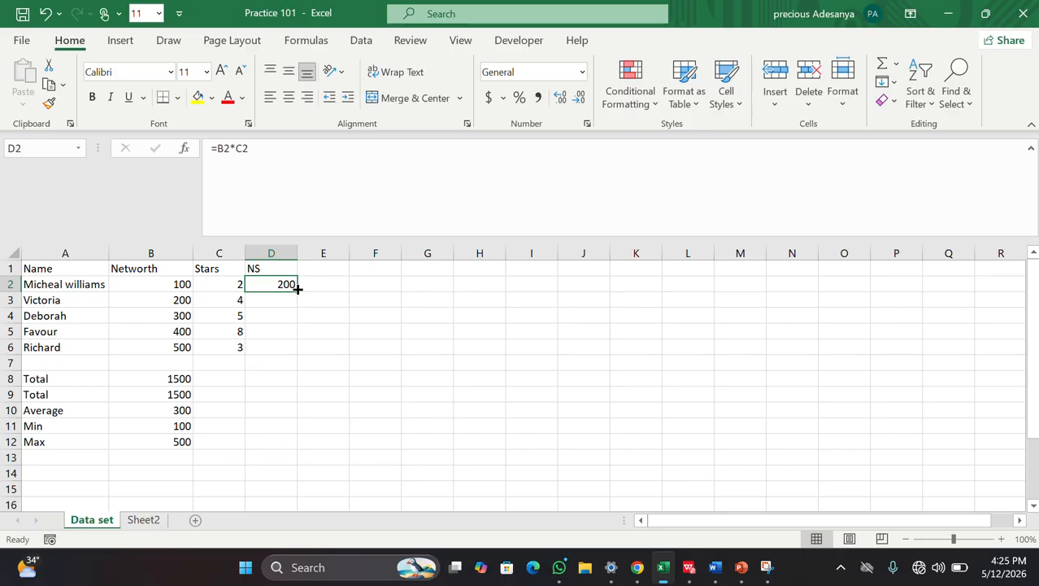
{"action": "left_click_drag", "start_coordinate": [298, 288], "coordinate": [308, 350]}
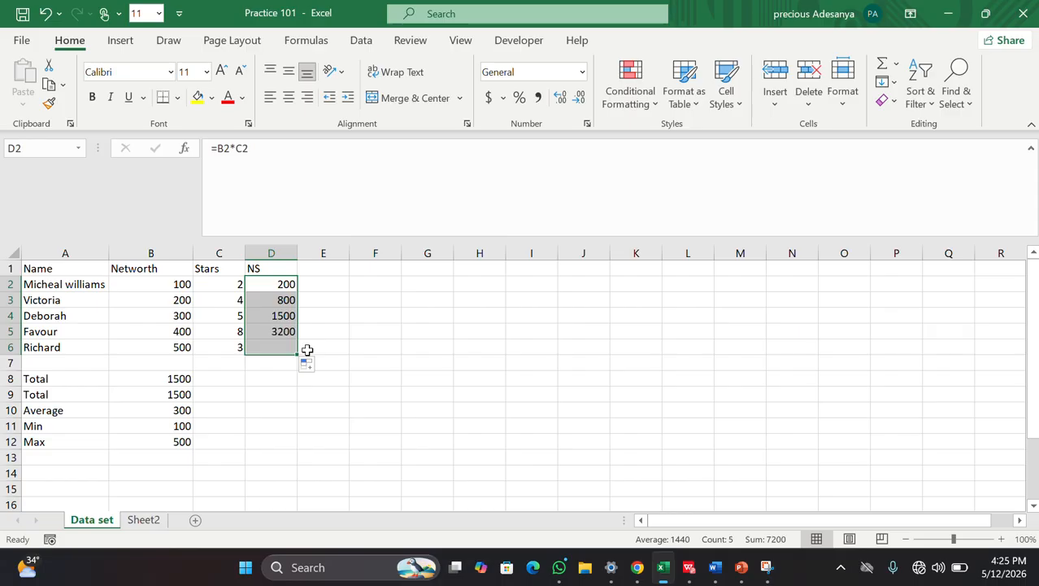
{"action": "left_click", "coordinate": [379, 336]}
Step: Check the copied formulas in D4 and D5 against Favour's Networth 400 and Stars 8
{"action": "left_click", "coordinate": [284, 316]}
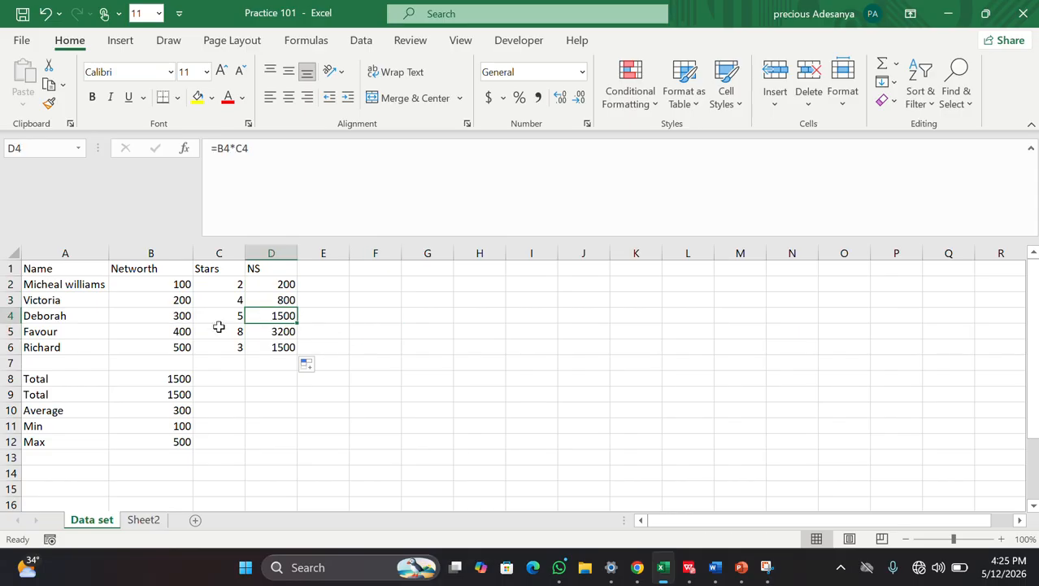
{"action": "left_click", "coordinate": [179, 332]}
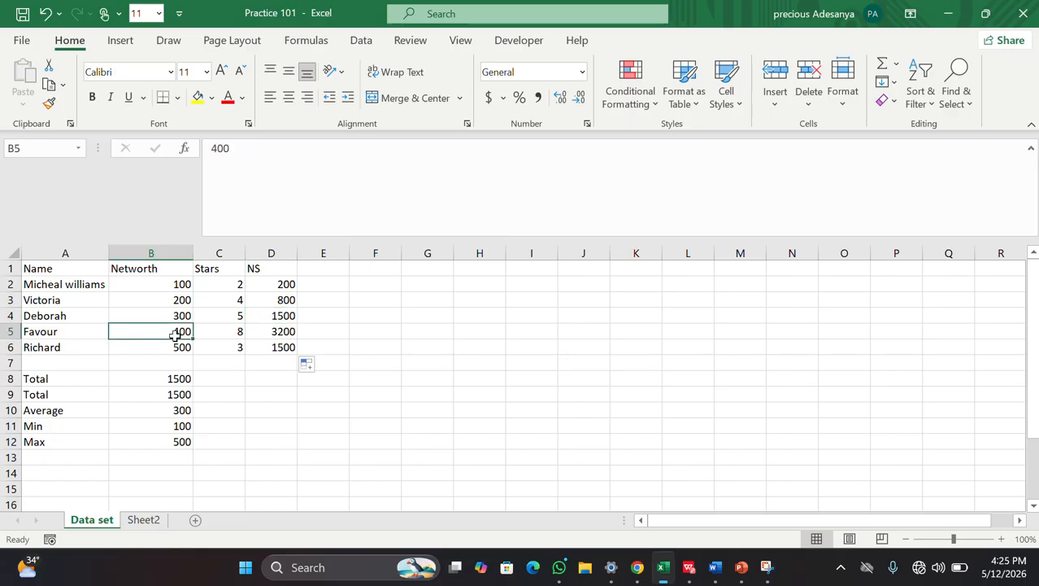
{"action": "left_click", "coordinate": [234, 333]}
{"action": "left_click", "coordinate": [267, 336]}
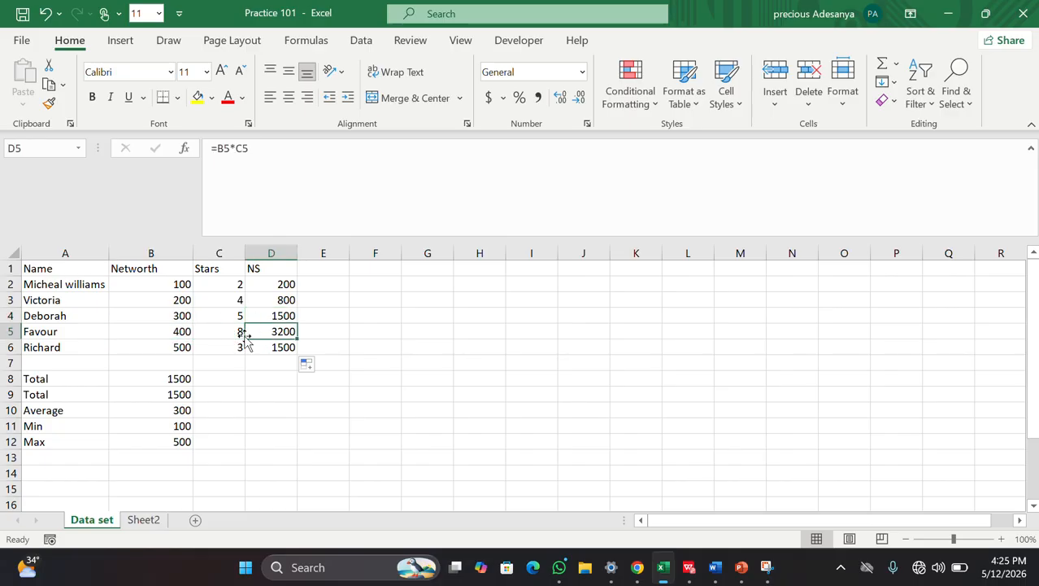
{"action": "left_click", "coordinate": [270, 284]}
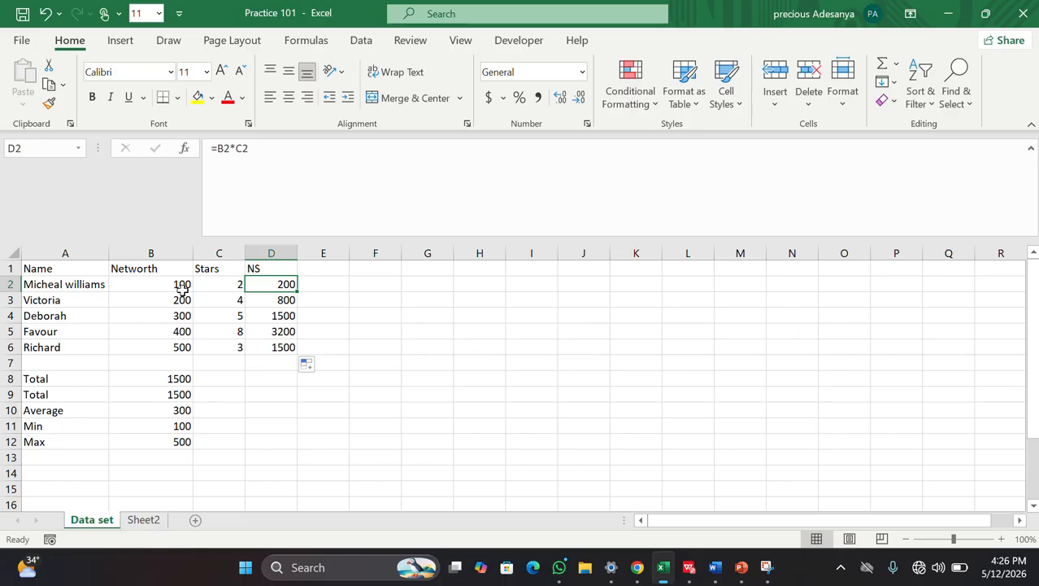
Step: Undo and redo the fill-down of the NS formula from D2 to D6
{"action": "left_click", "coordinate": [357, 357]}
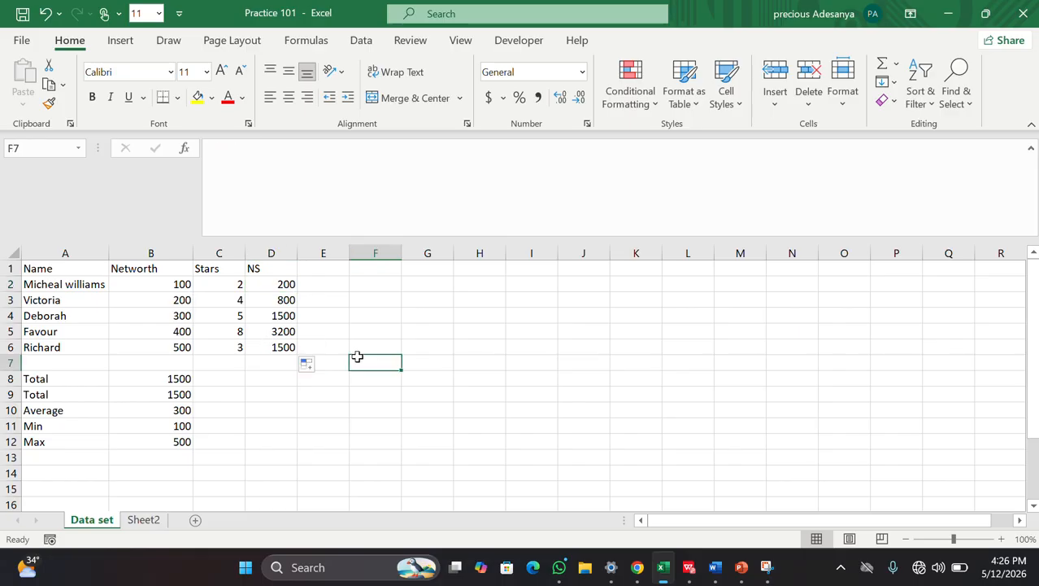
{"action": "key", "text": "ctrl+z"}
{"action": "double_click", "coordinate": [268, 302]}
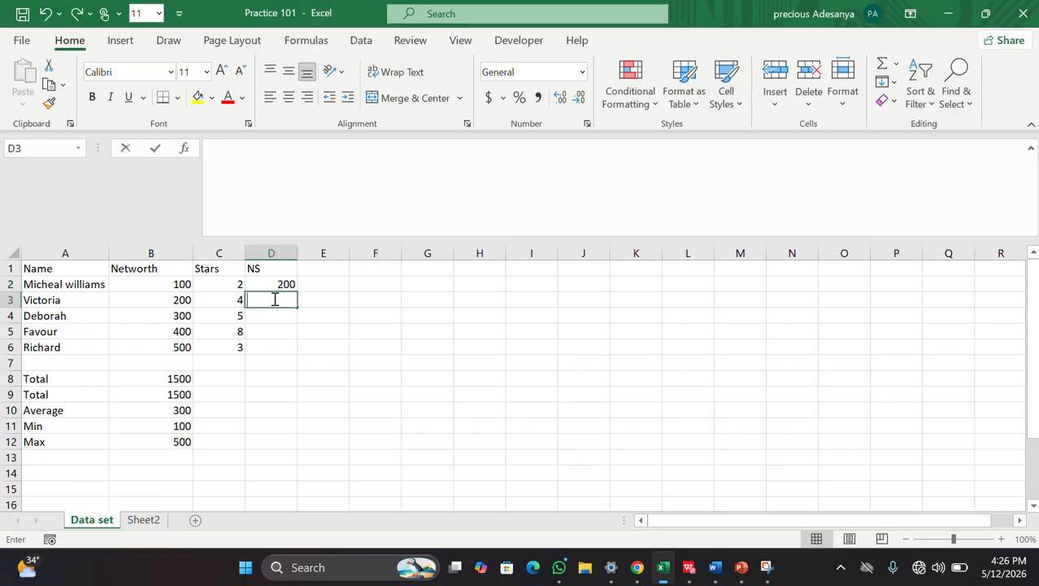
{"action": "left_click", "coordinate": [283, 283]}
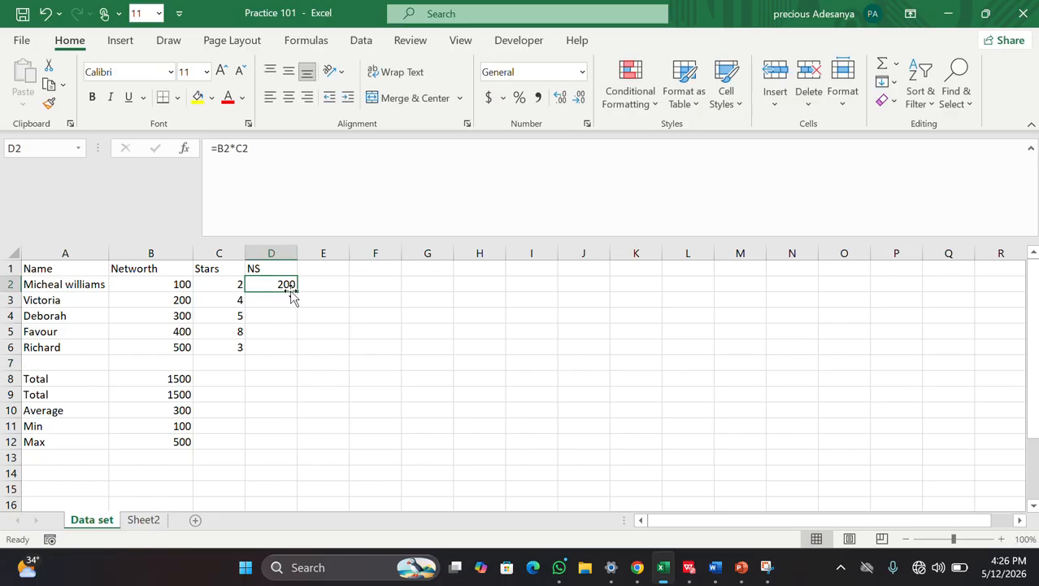
{"action": "left_click_drag", "start_coordinate": [296, 291], "coordinate": [297, 350]}
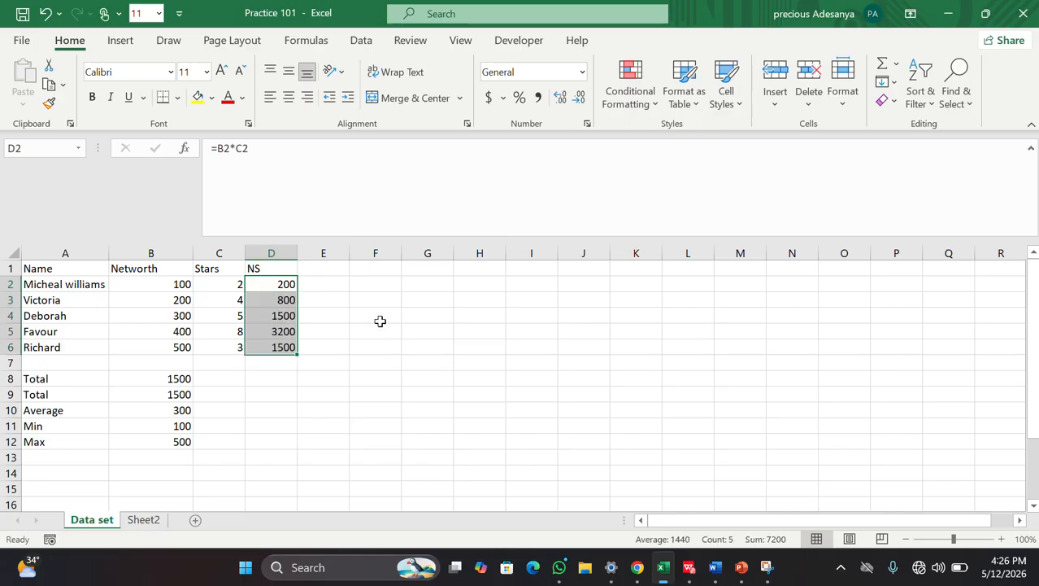
{"action": "key", "text": "ctrl+z"}
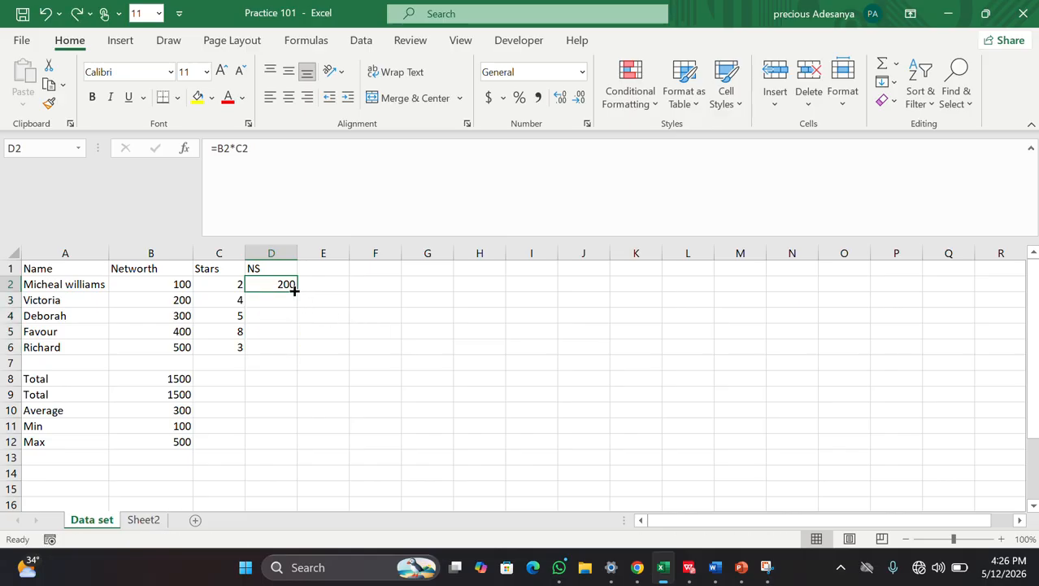
{"action": "left_click_drag", "start_coordinate": [295, 291], "coordinate": [296, 350]}
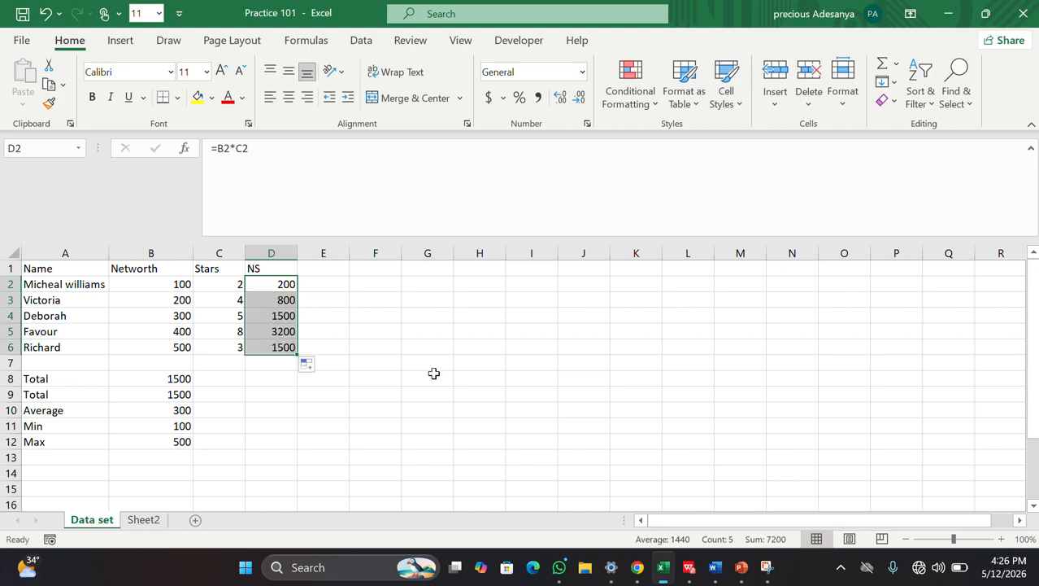
{"action": "left_click", "coordinate": [440, 381]}
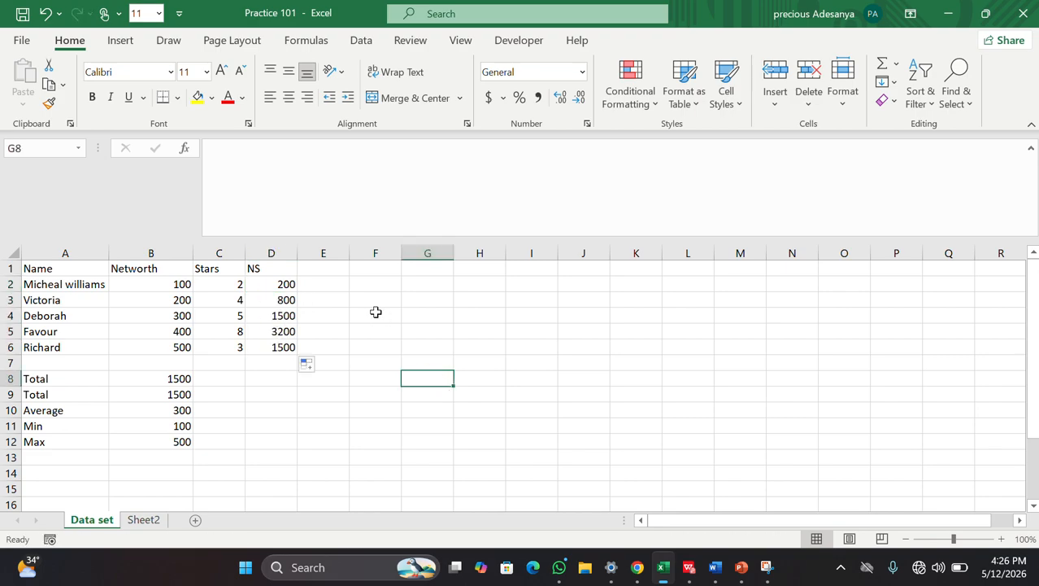
Step: Verify the formulas in D3–D6, then show the bootcamp PDF's SUM Function page full screen
{"action": "left_click", "coordinate": [423, 284]}
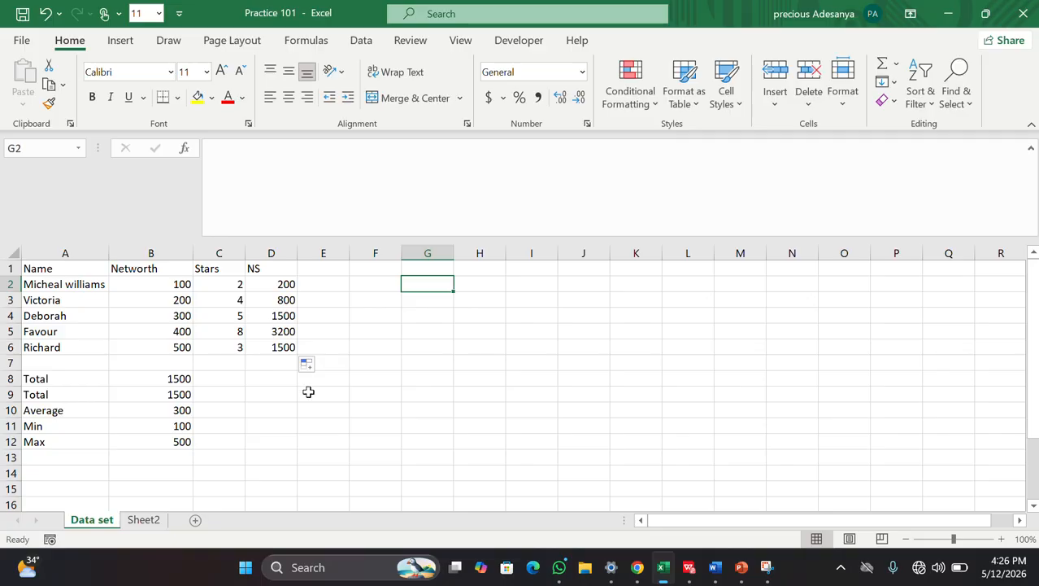
{"action": "left_click", "coordinate": [277, 299]}
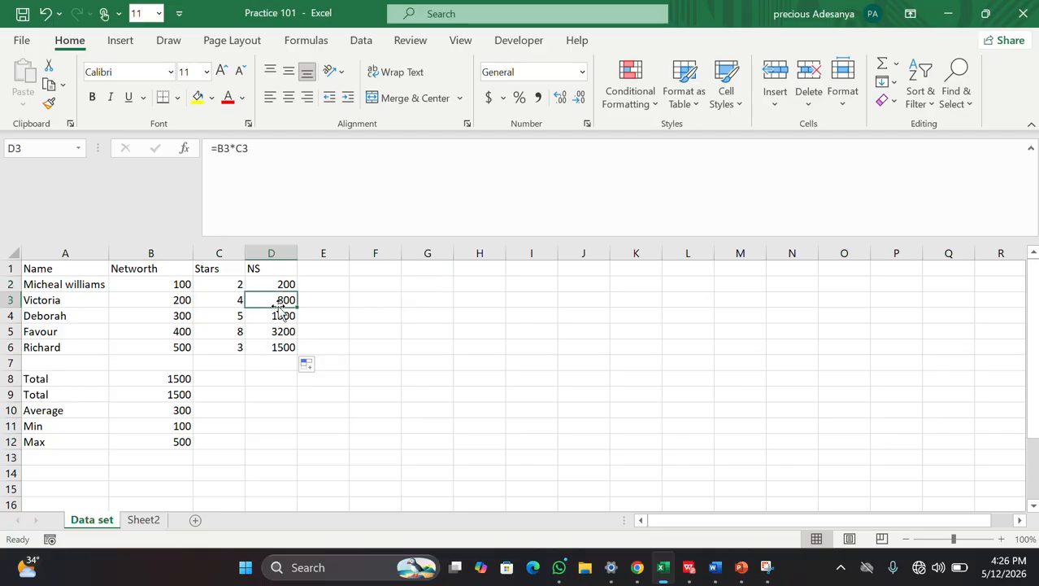
{"action": "left_click", "coordinate": [281, 316]}
{"action": "left_click", "coordinate": [282, 332]}
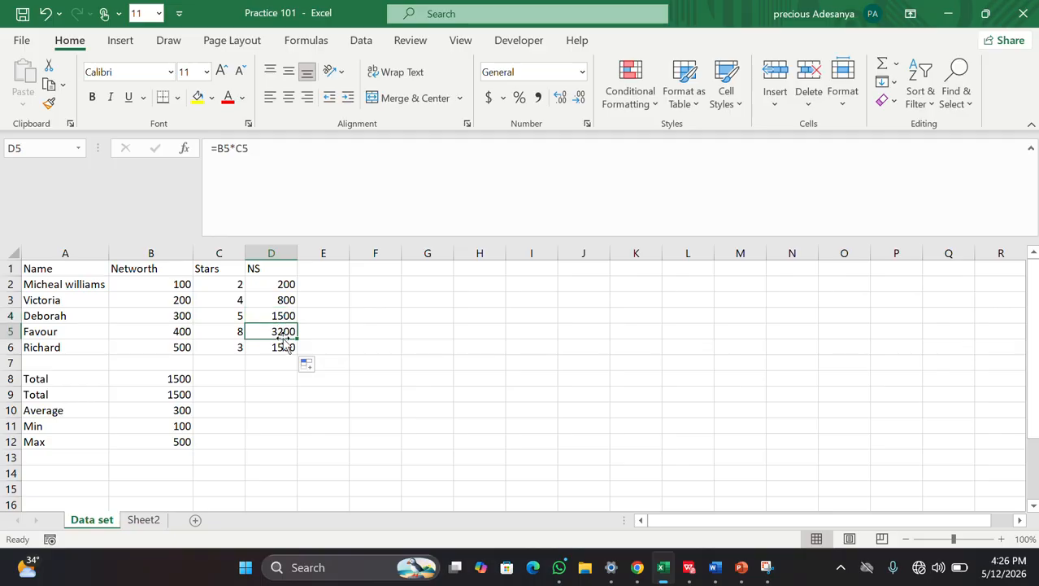
{"action": "left_click", "coordinate": [282, 347]}
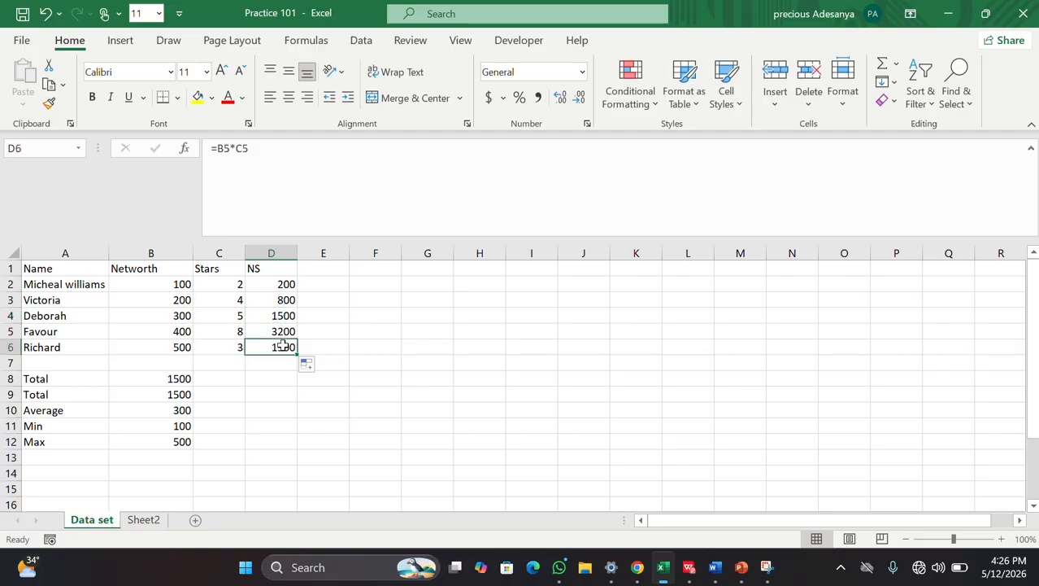
{"action": "left_click", "coordinate": [690, 567]}
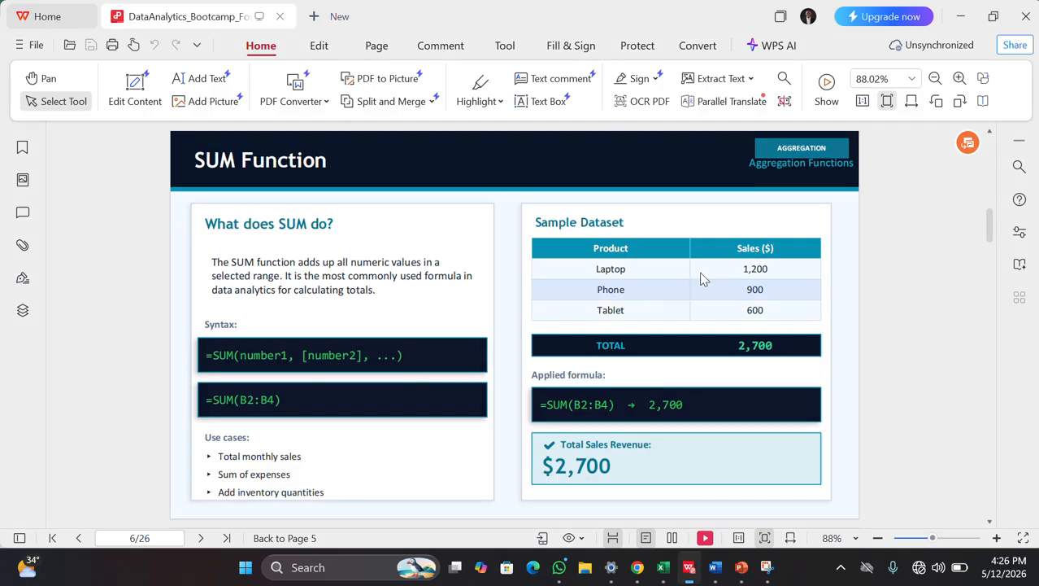
{"action": "left_click", "coordinate": [827, 101]}
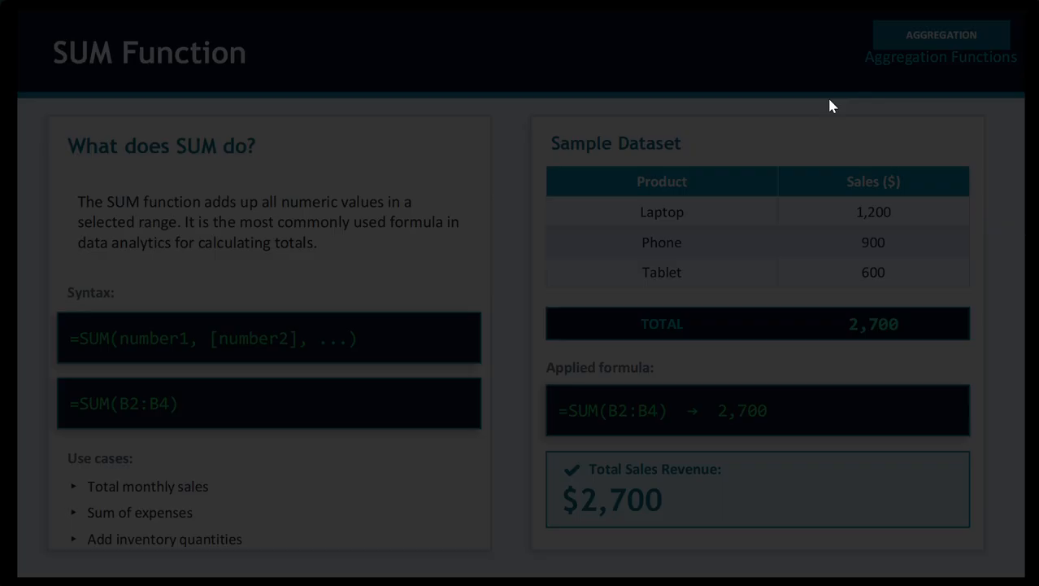